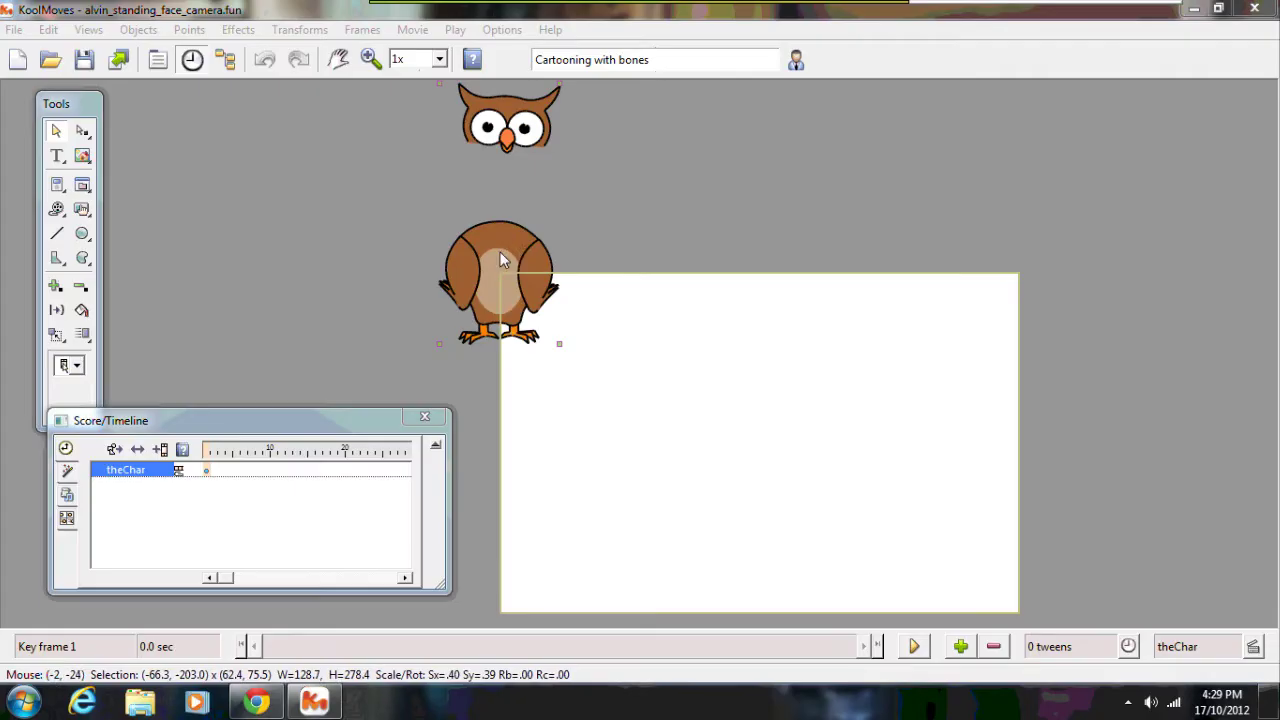
# - Drag the owl onto the stage, preview the movie, close the preview, then undo the move
pyautogui.moveTo(498, 250); pyautogui.dragTo(743, 476)
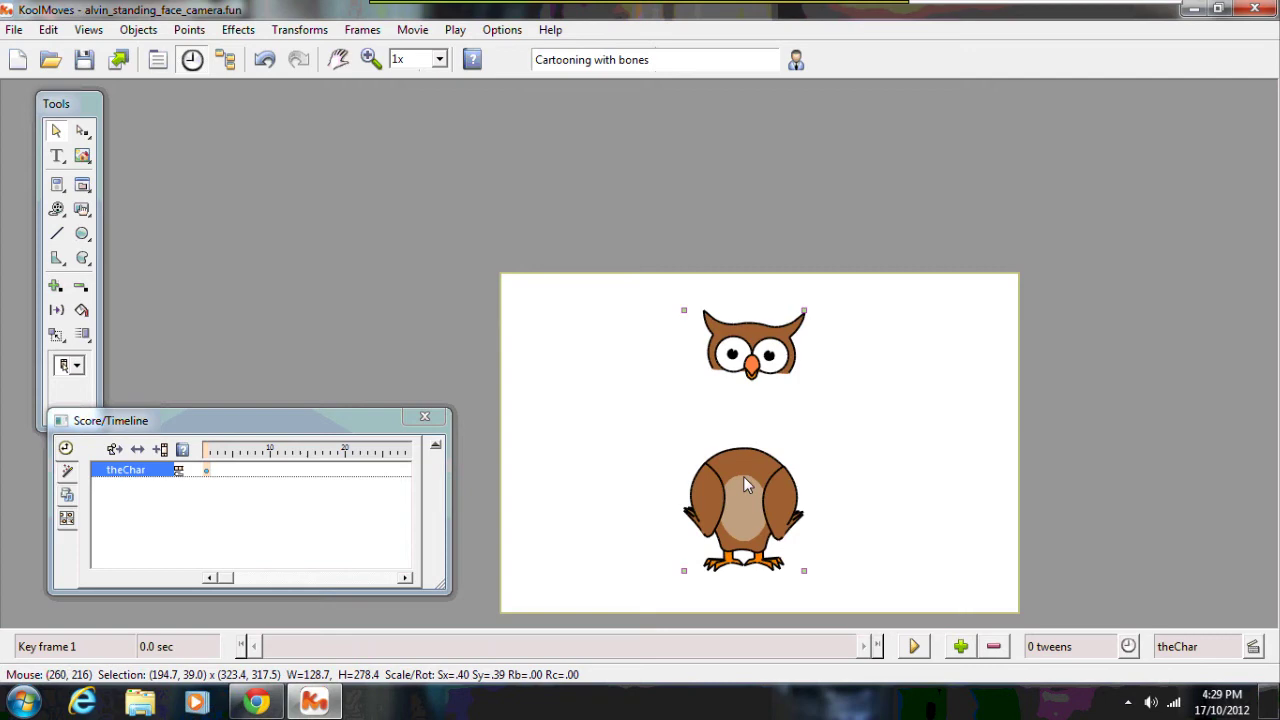
pyautogui.click(915, 646)
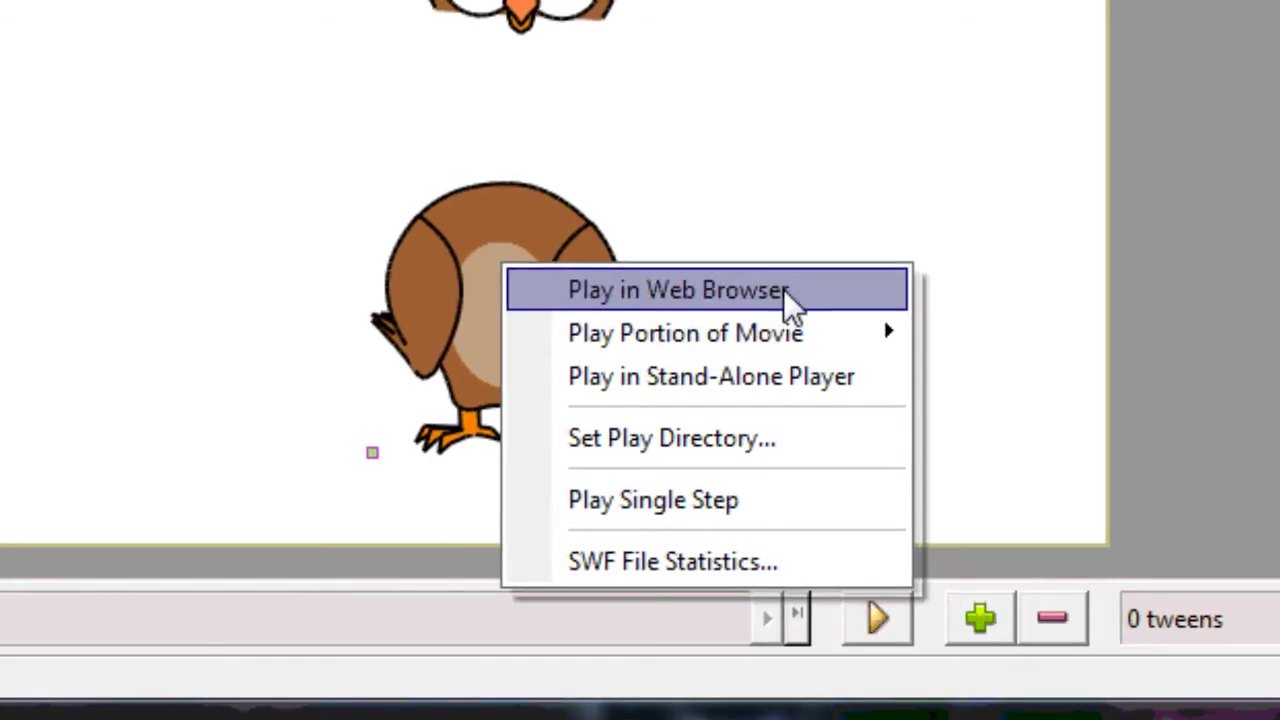
pyautogui.click(783, 289)
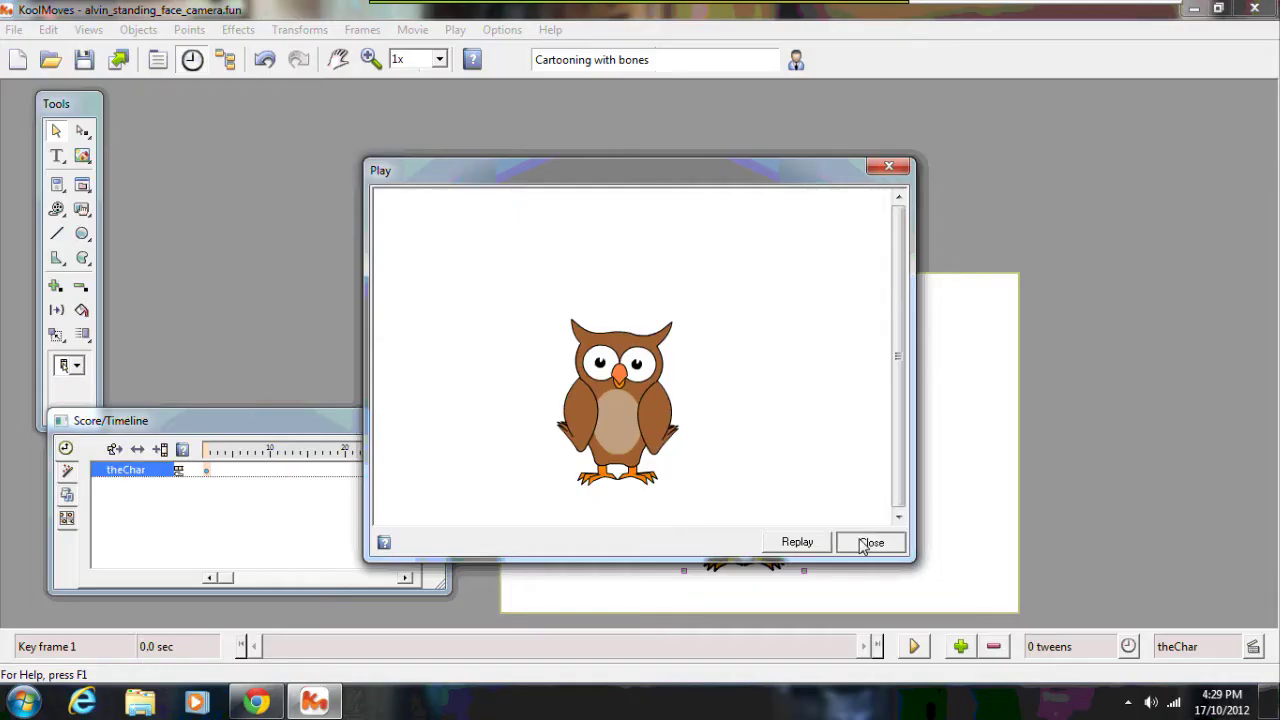
pyautogui.click(868, 543)
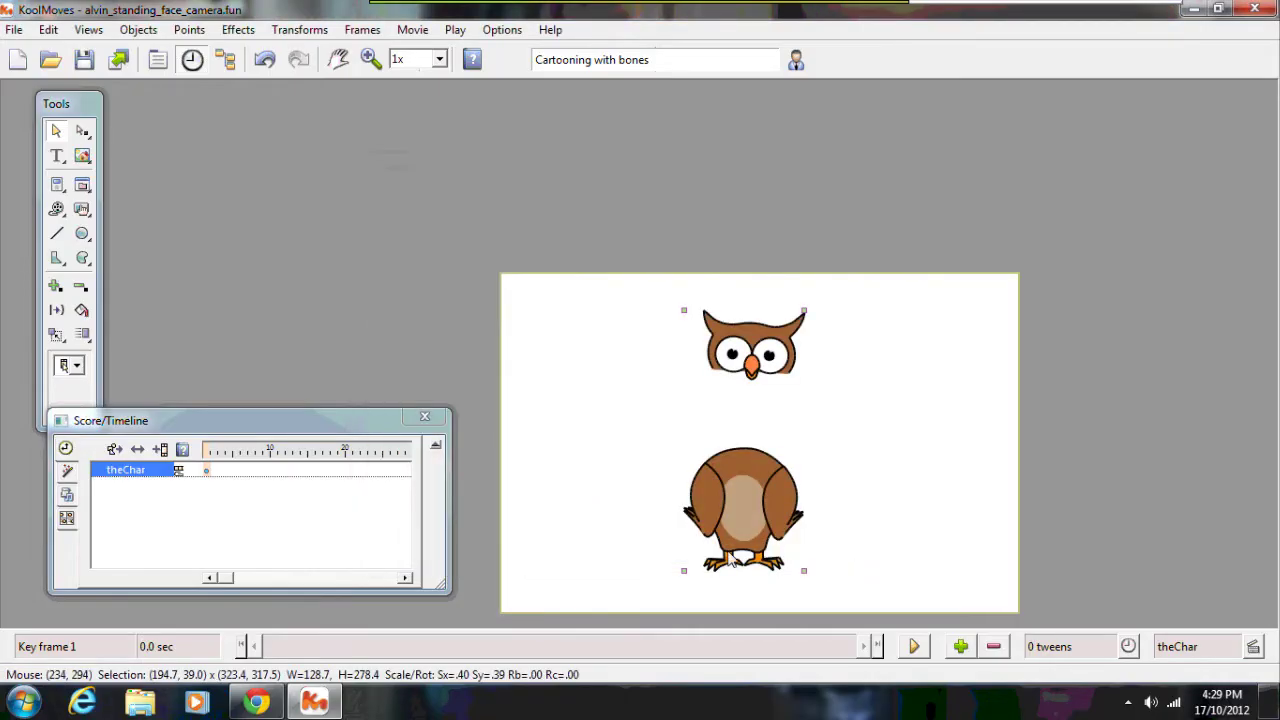
pyautogui.click(264, 62)
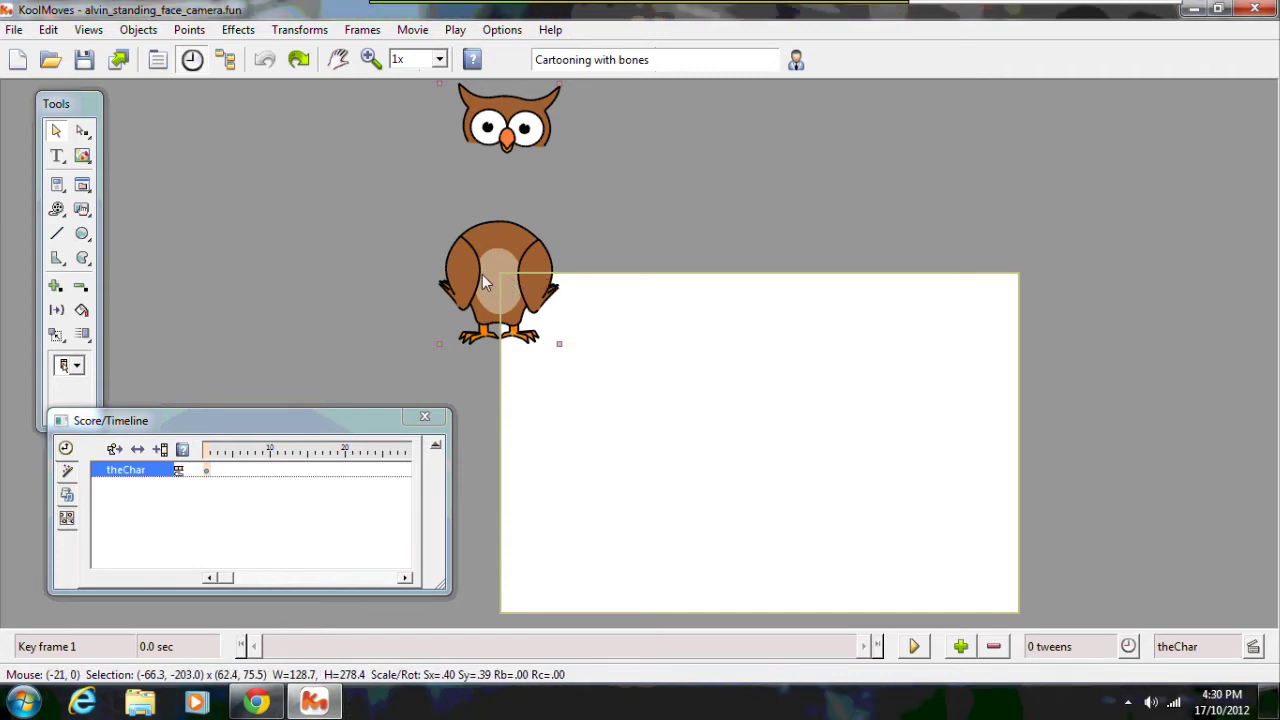
# - Enter theChar's frames and compare the owl's wing poses across key frames 1, 2 and 3
pyautogui.doubleClick(482, 274)
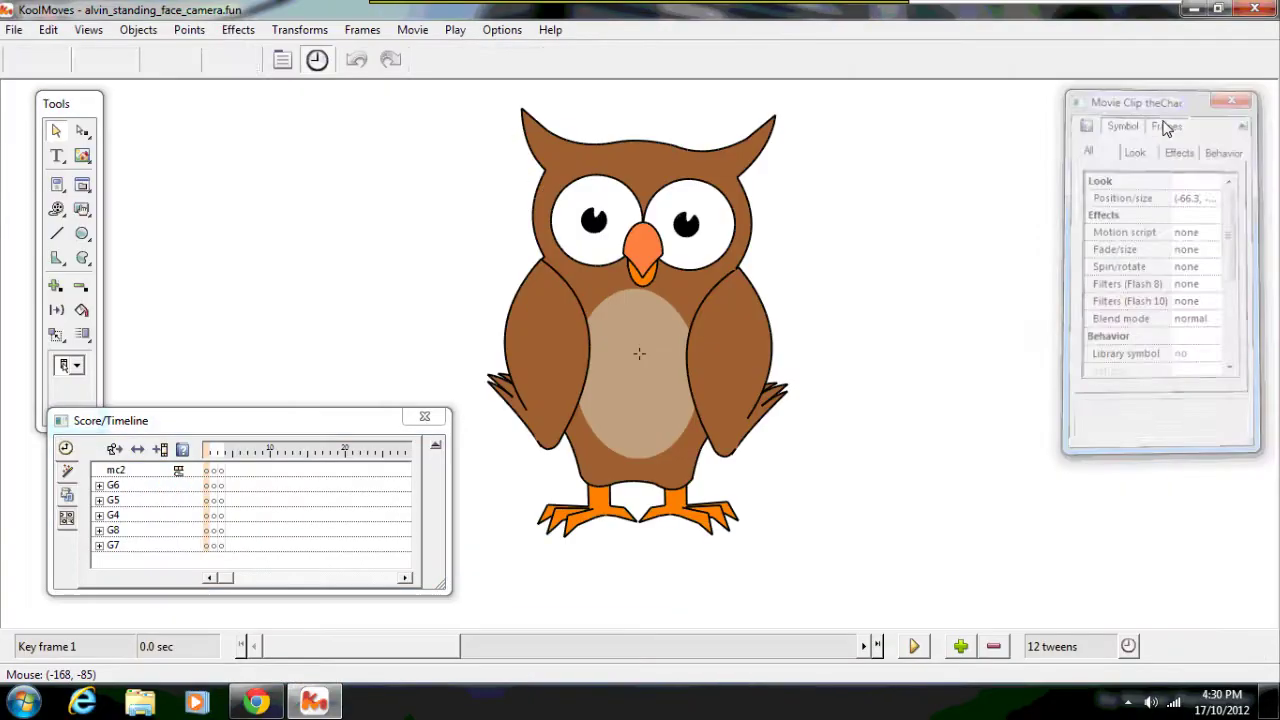
pyautogui.click(1008, 224)
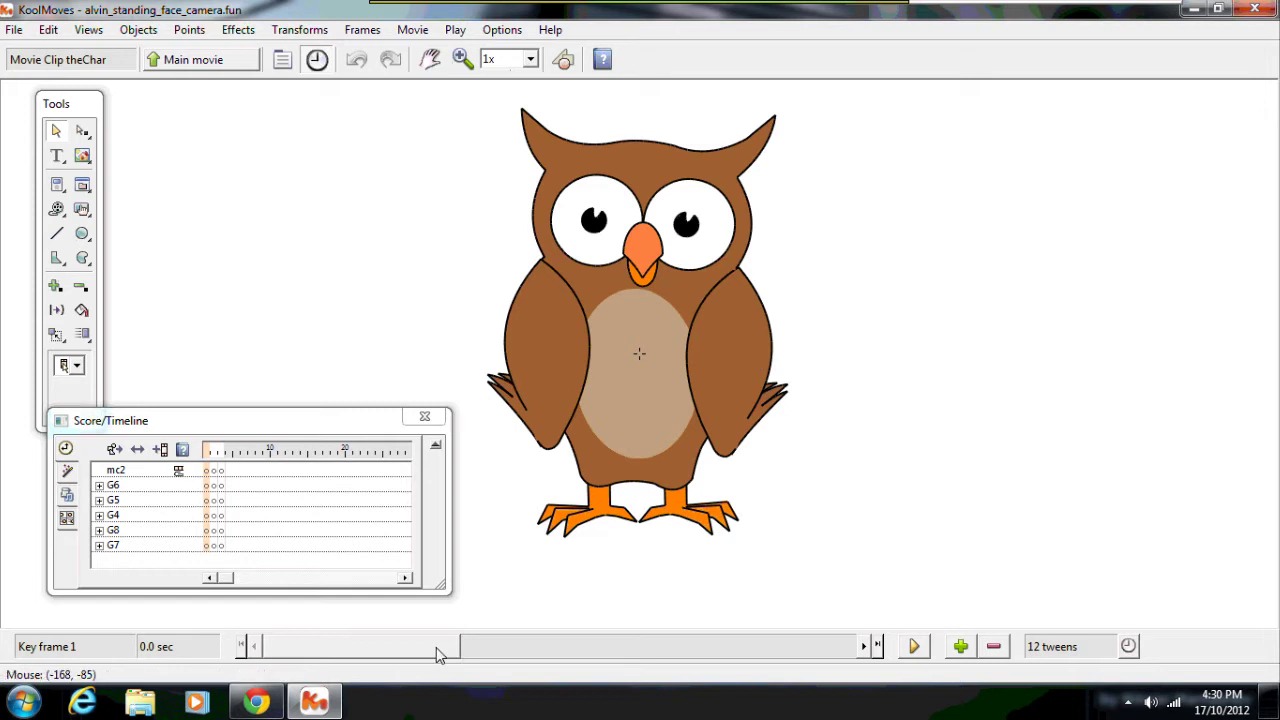
pyautogui.moveTo(437, 647); pyautogui.dragTo(510, 683)
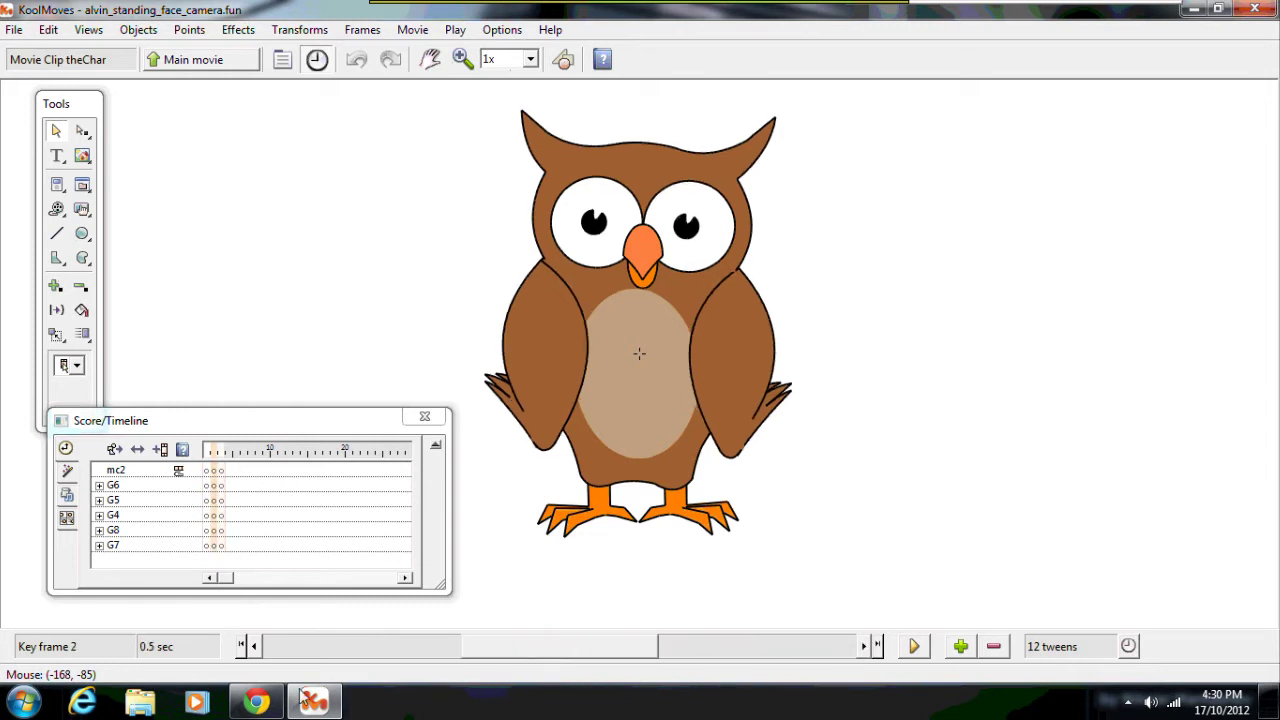
pyautogui.click(331, 656)
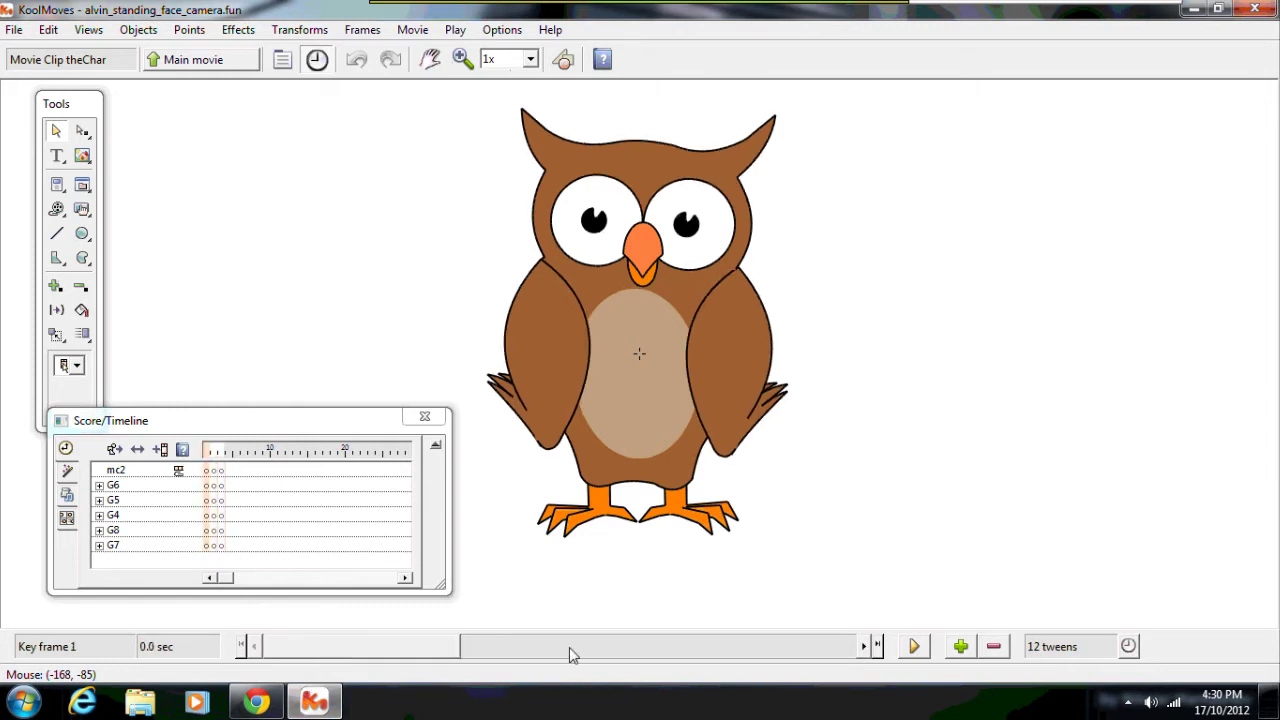
pyautogui.click(569, 647)
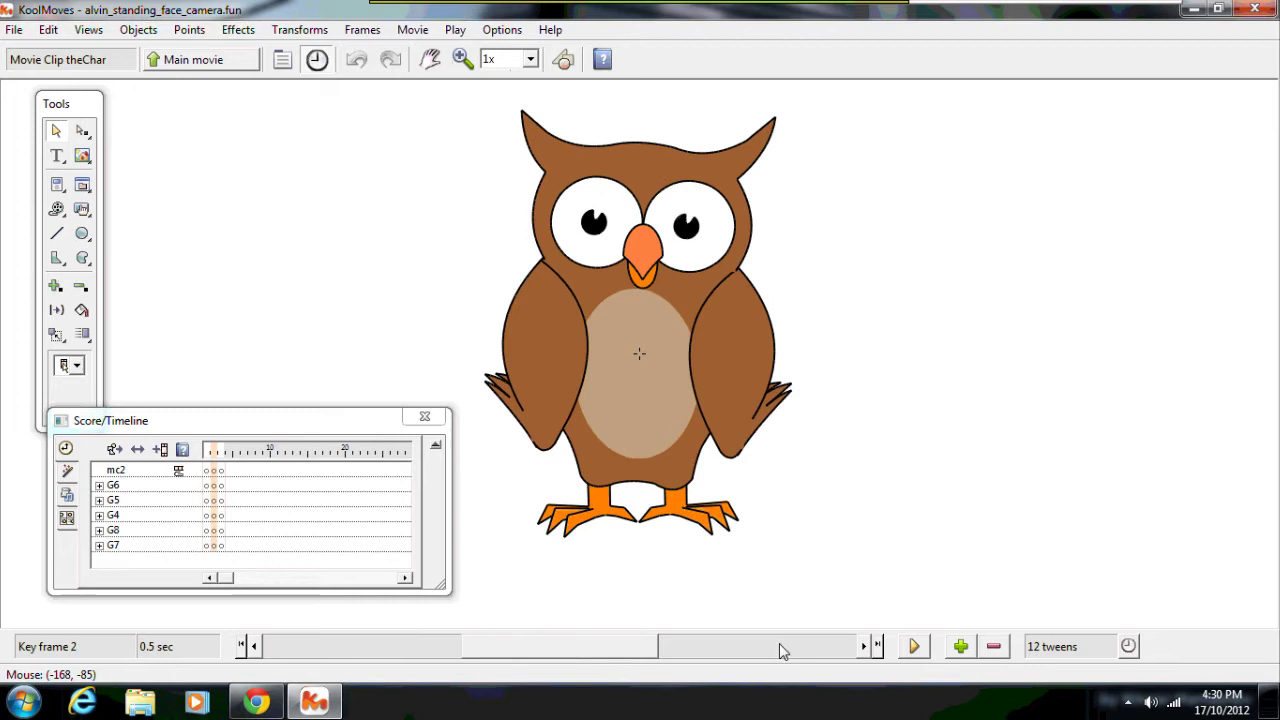
pyautogui.click(781, 649)
pyautogui.click(584, 646)
pyautogui.click(340, 657)
pyautogui.click(568, 655)
pyautogui.click(793, 655)
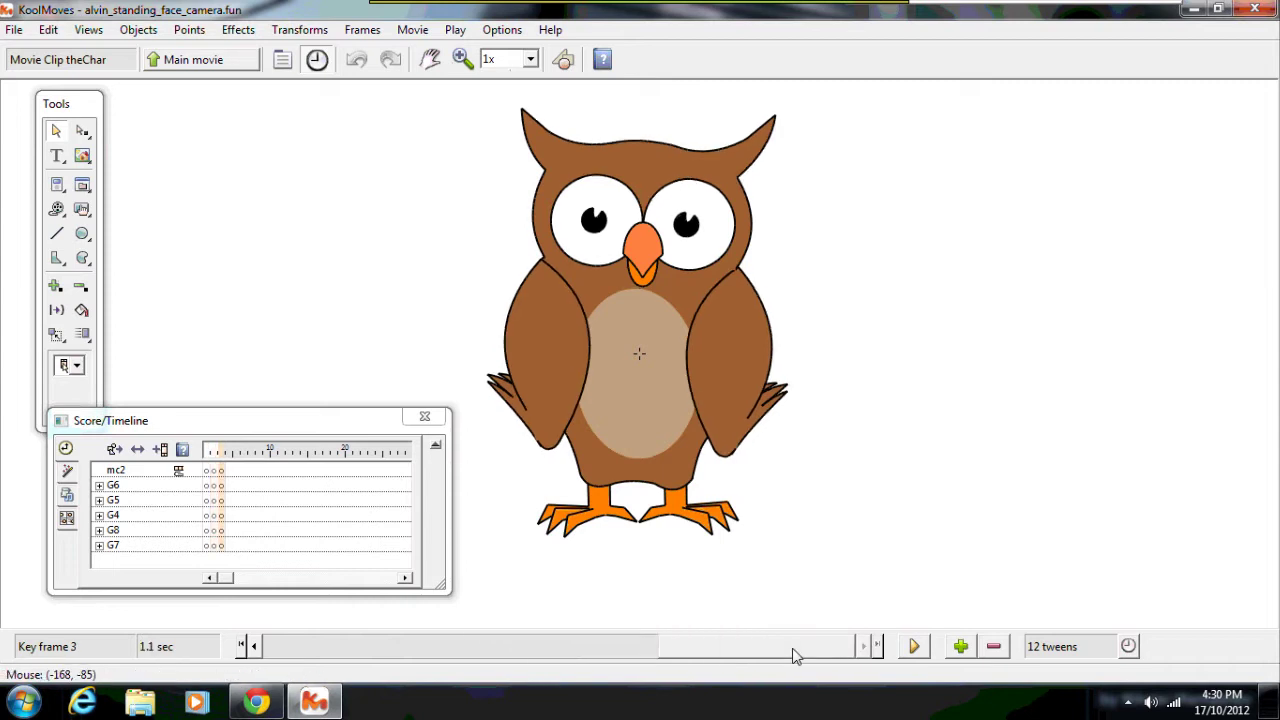
pyautogui.click(575, 655)
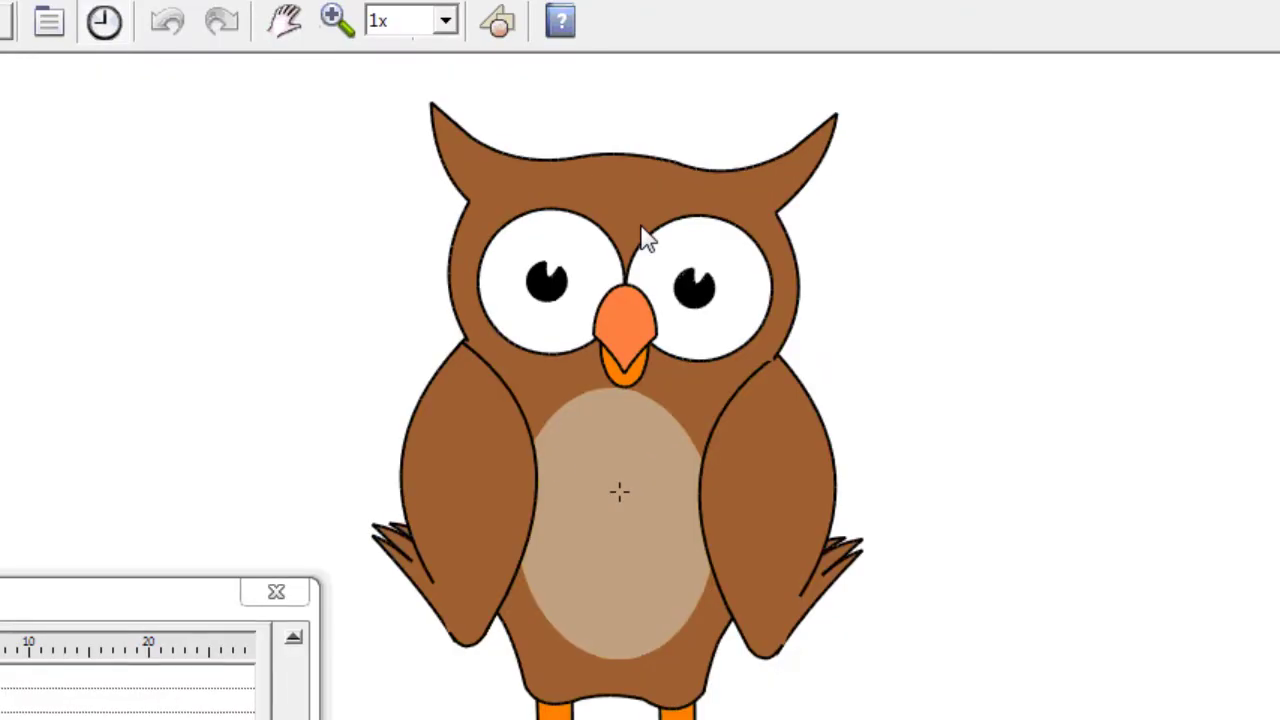
# - Enter the mc2 head clip's frames and scrub to the key frames where the eyes close
pyautogui.click(645, 238)
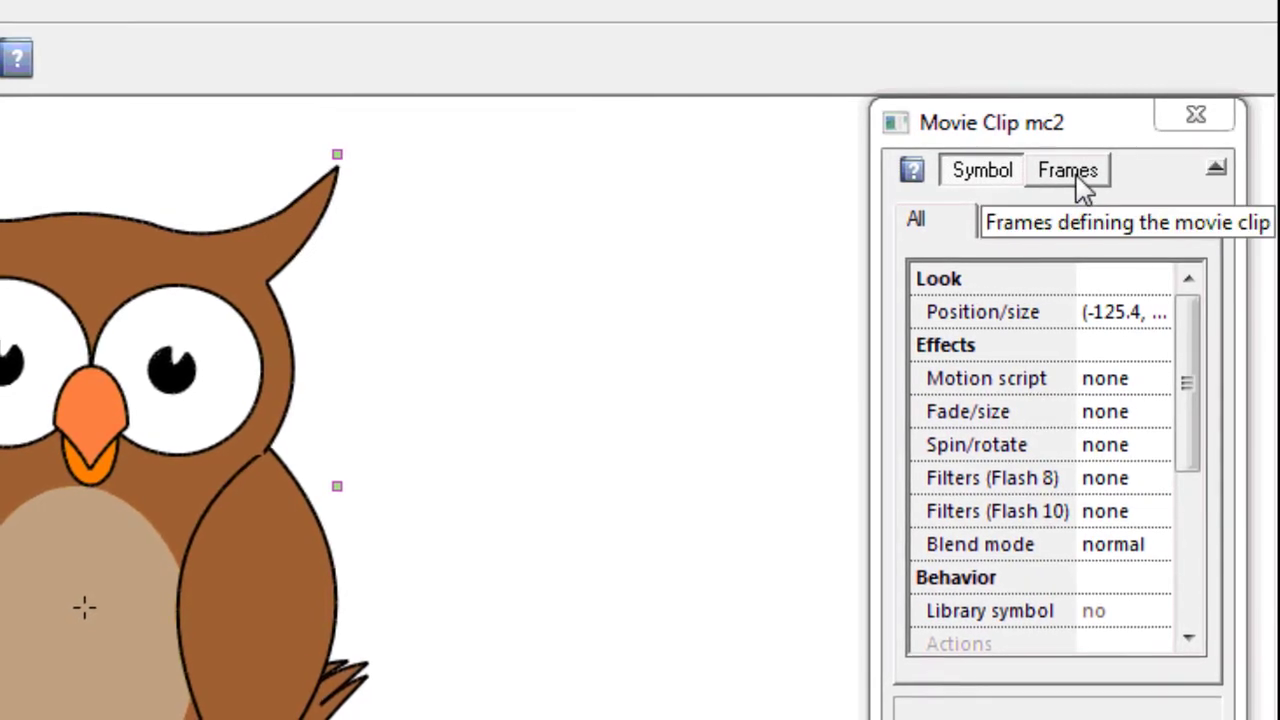
pyautogui.click(1068, 170)
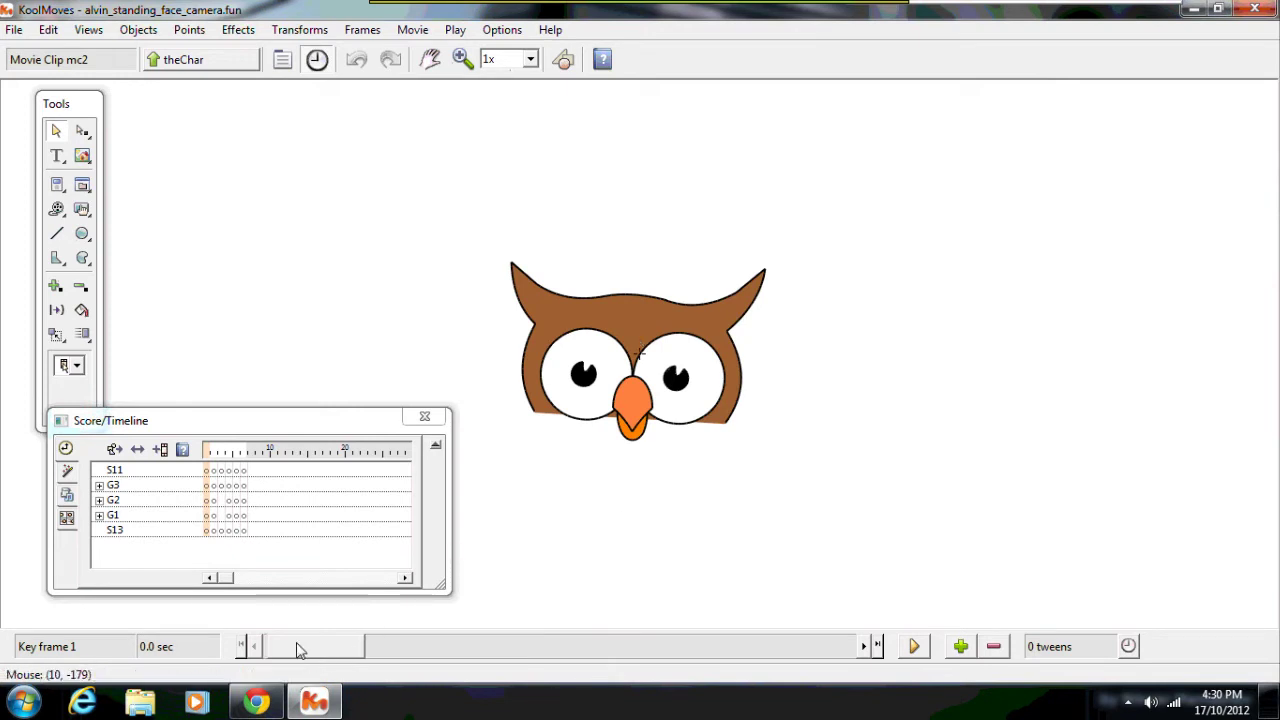
pyautogui.moveTo(297, 650); pyautogui.dragTo(312, 688)
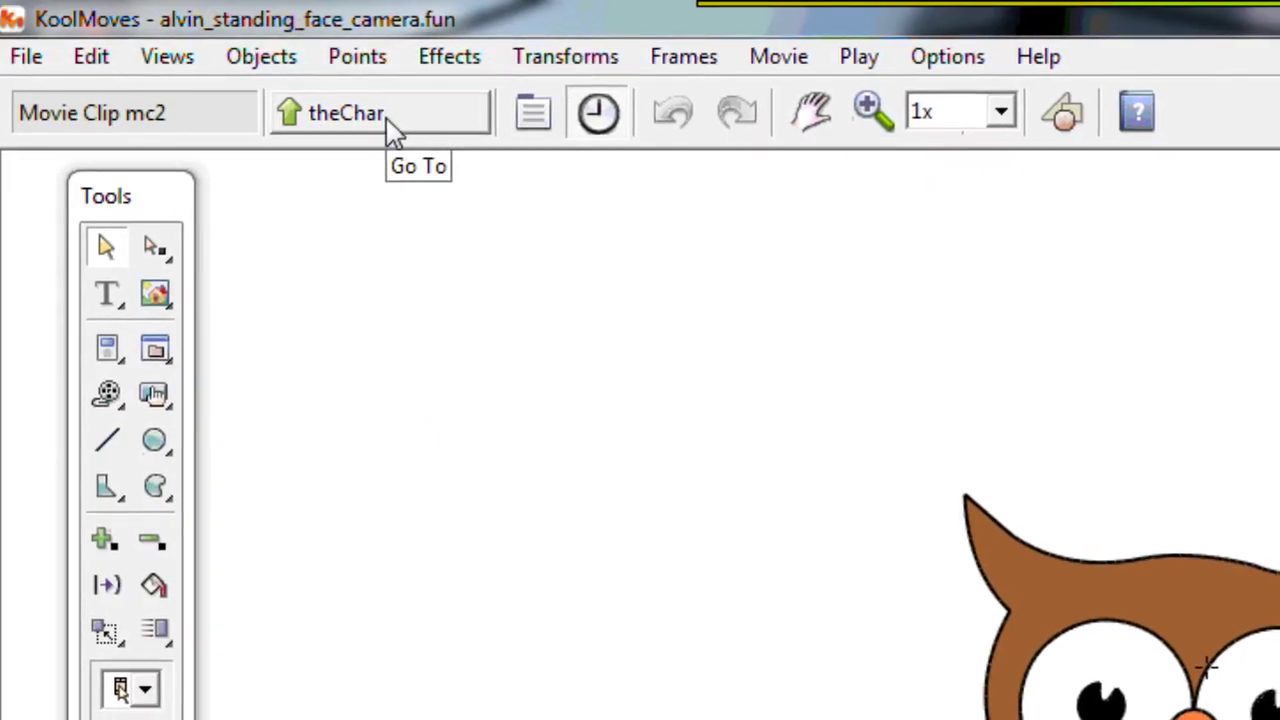
# - Go back to theChar, reset it to key frame 1, and return to the main movie
pyautogui.click(392, 128)
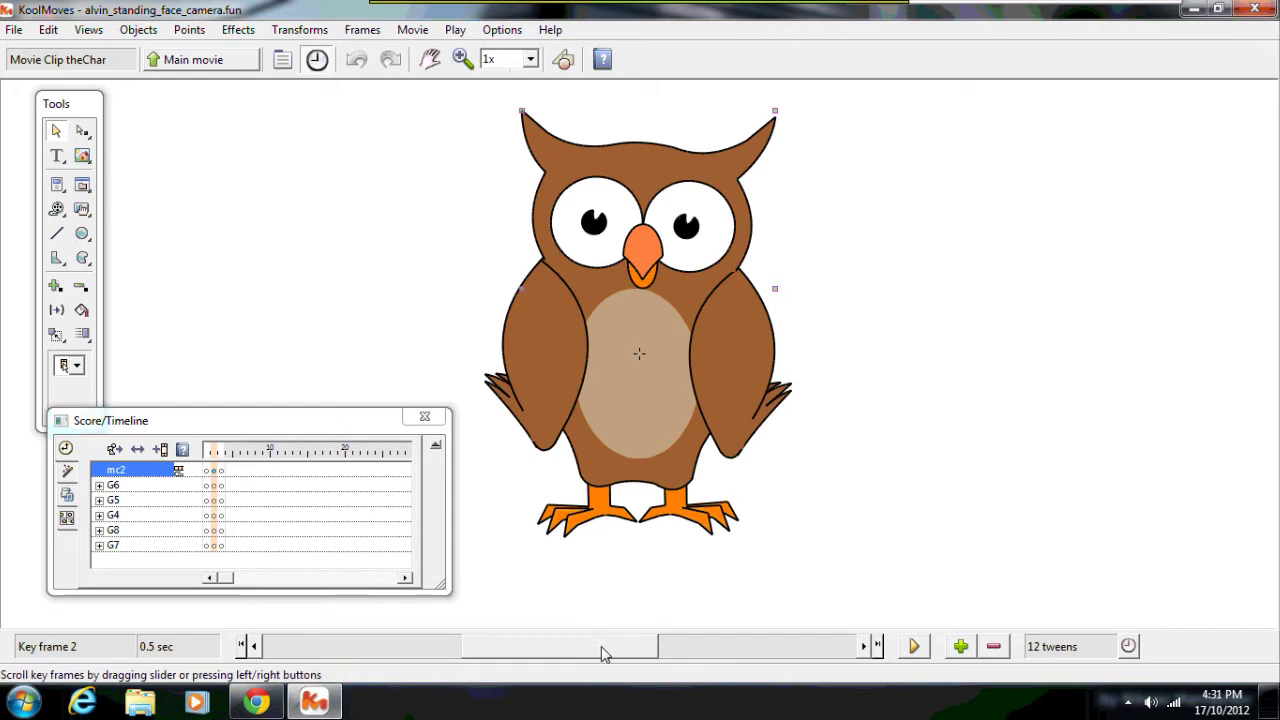
pyautogui.moveTo(601, 646); pyautogui.dragTo(490, 665)
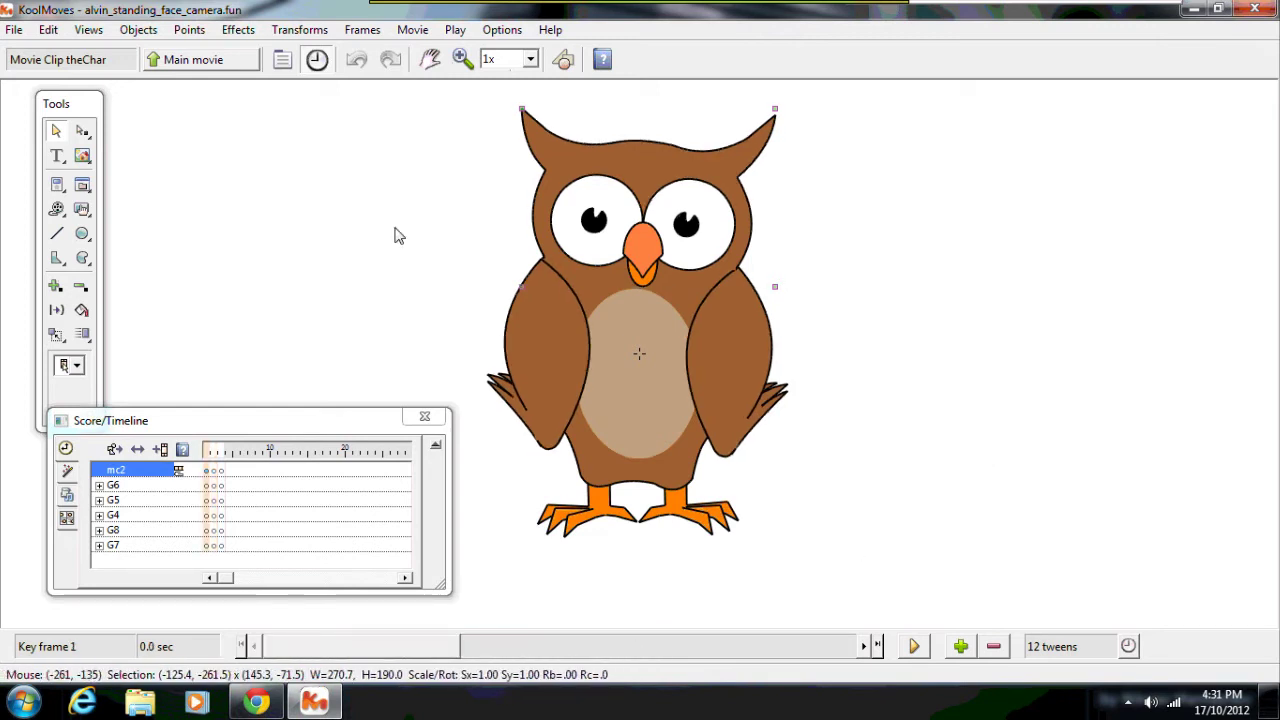
pyautogui.click(212, 68)
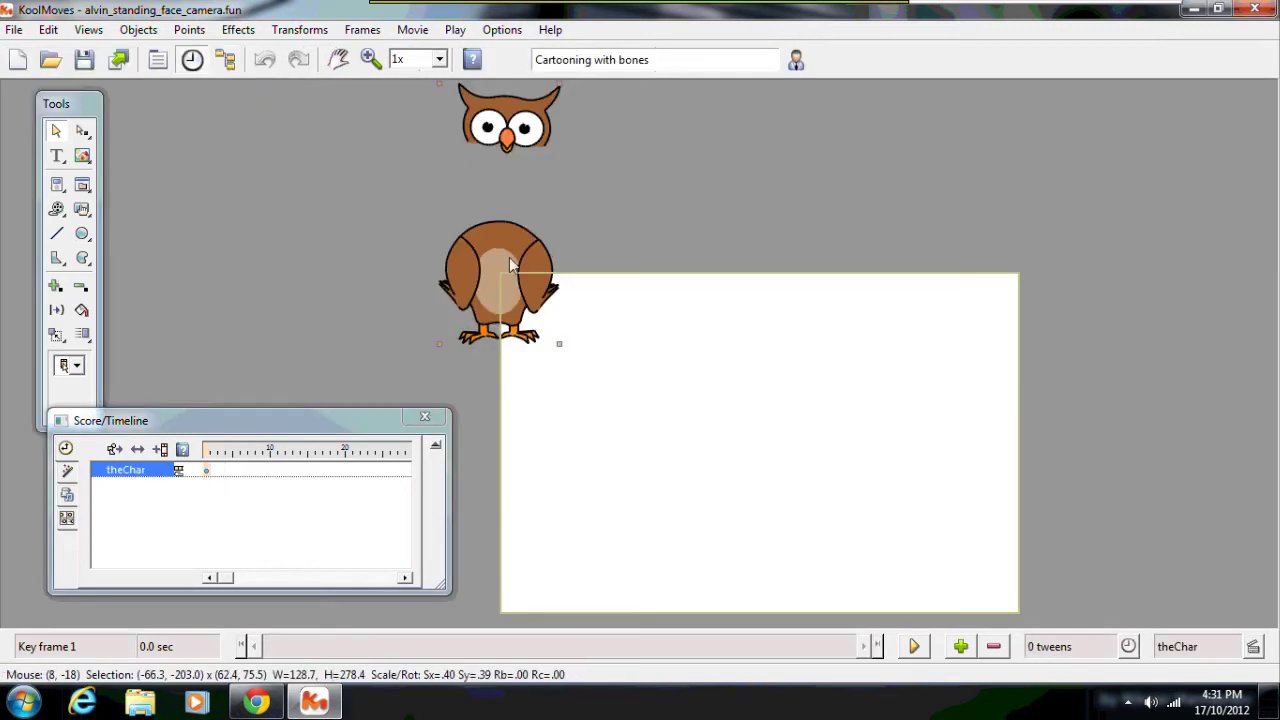
pyautogui.moveTo(504, 246); pyautogui.dragTo(741, 456)
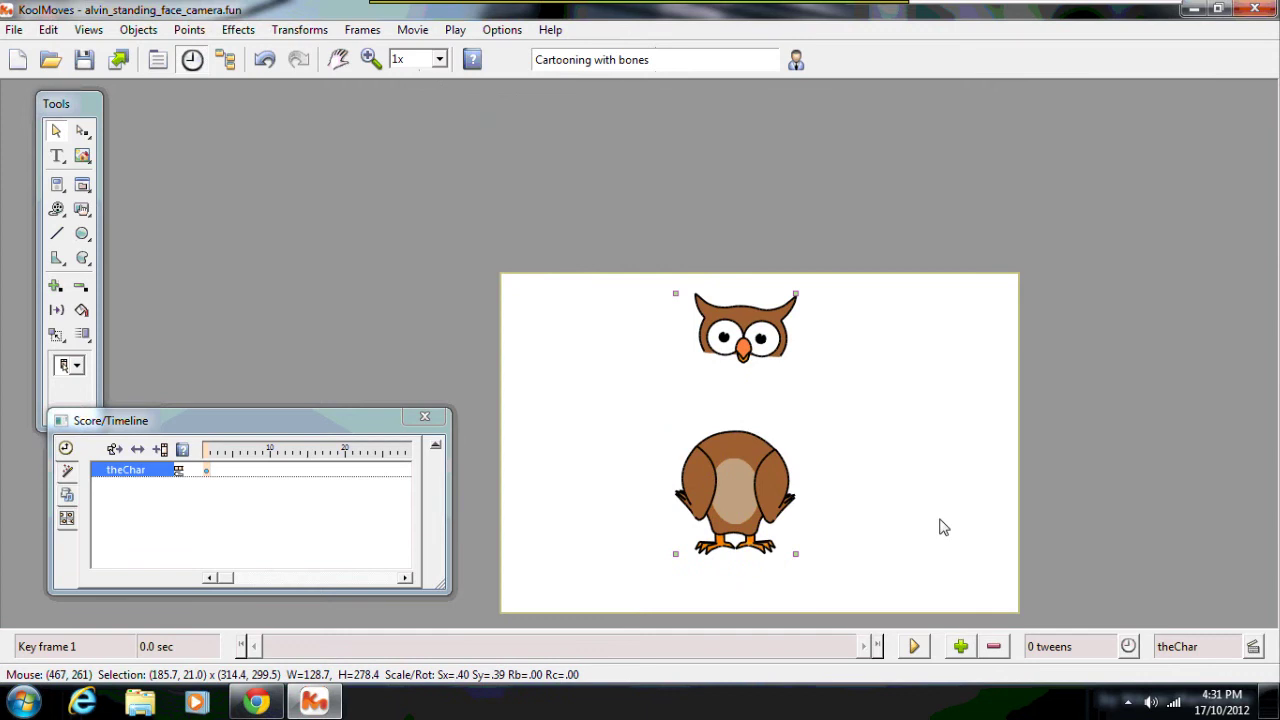
pyautogui.click(913, 646)
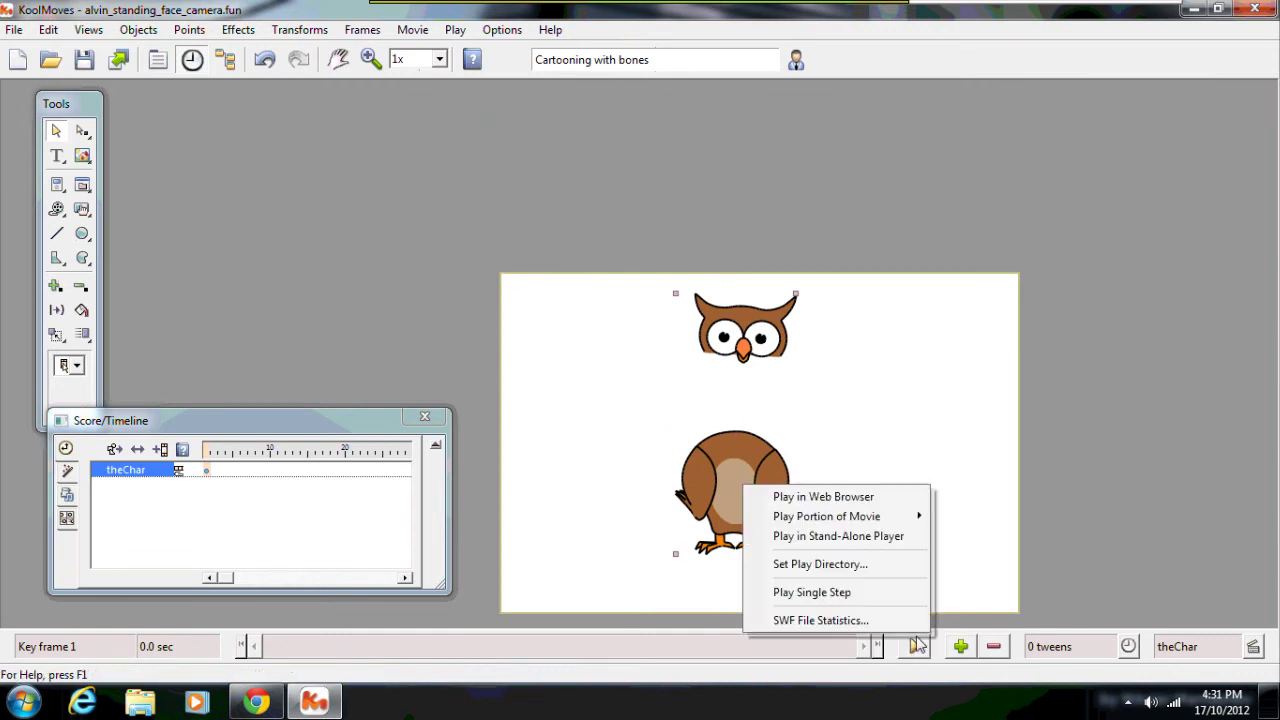
pyautogui.click(882, 500)
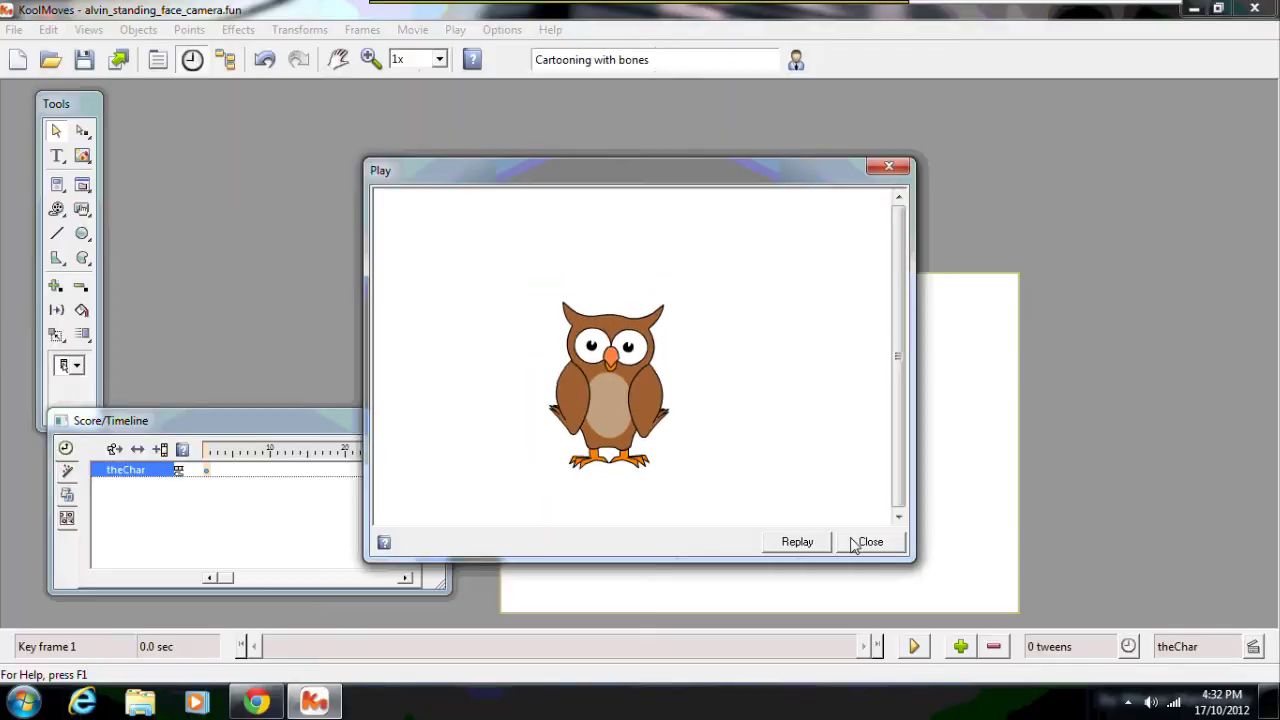
pyautogui.click(855, 543)
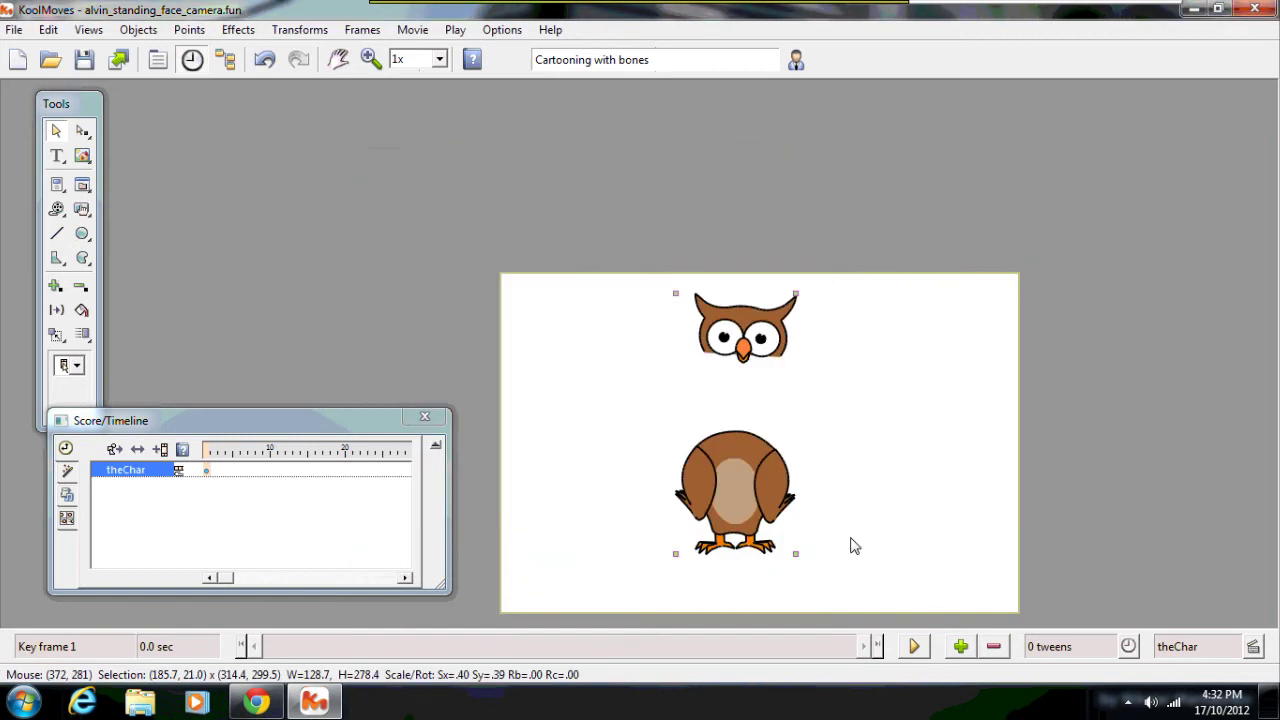
pyautogui.click(264, 61)
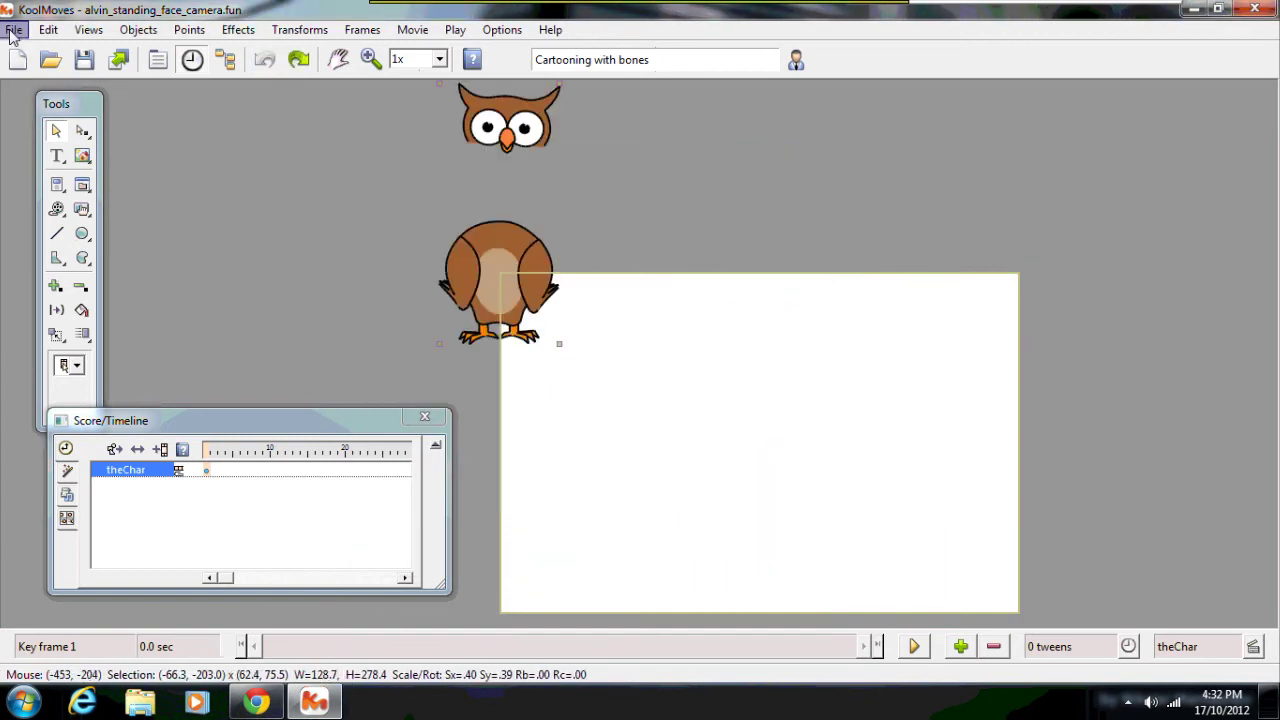
# - Open alvin_standing_face_camera_talk.fun from Animation > Alvin Owl, discarding changes to the previous file
pyautogui.click(50, 62)
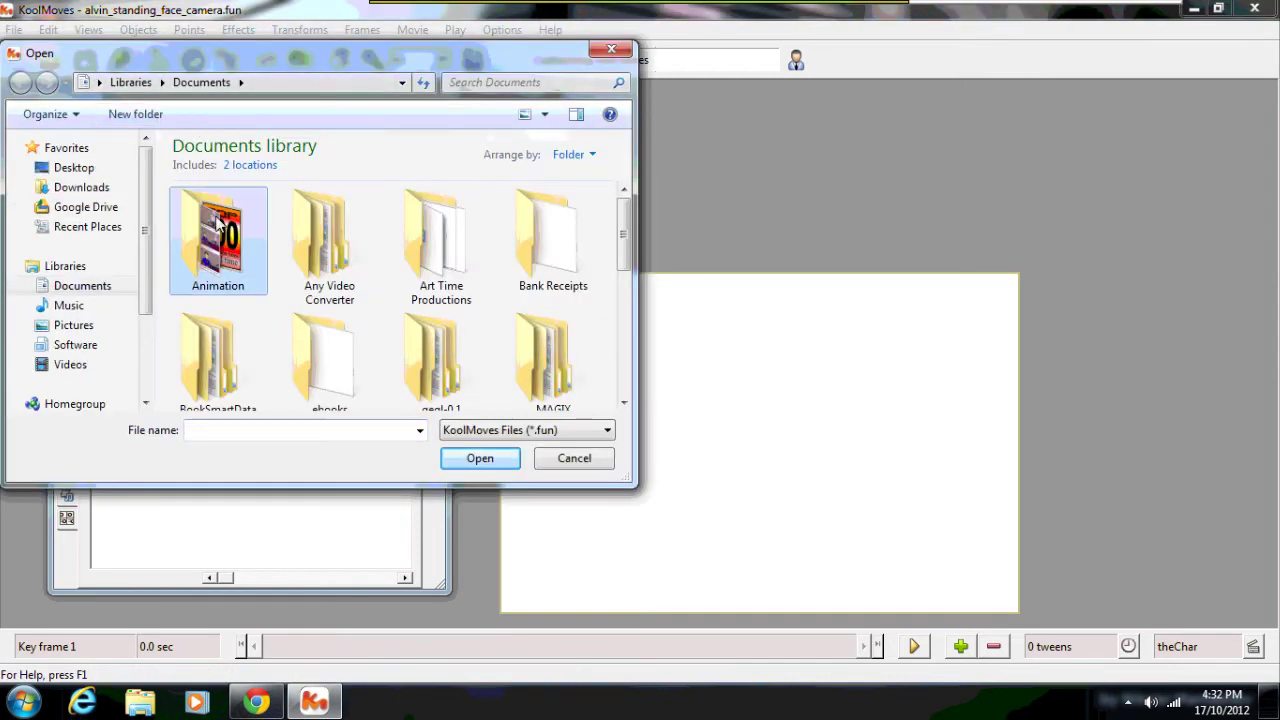
pyautogui.doubleClick(218, 225)
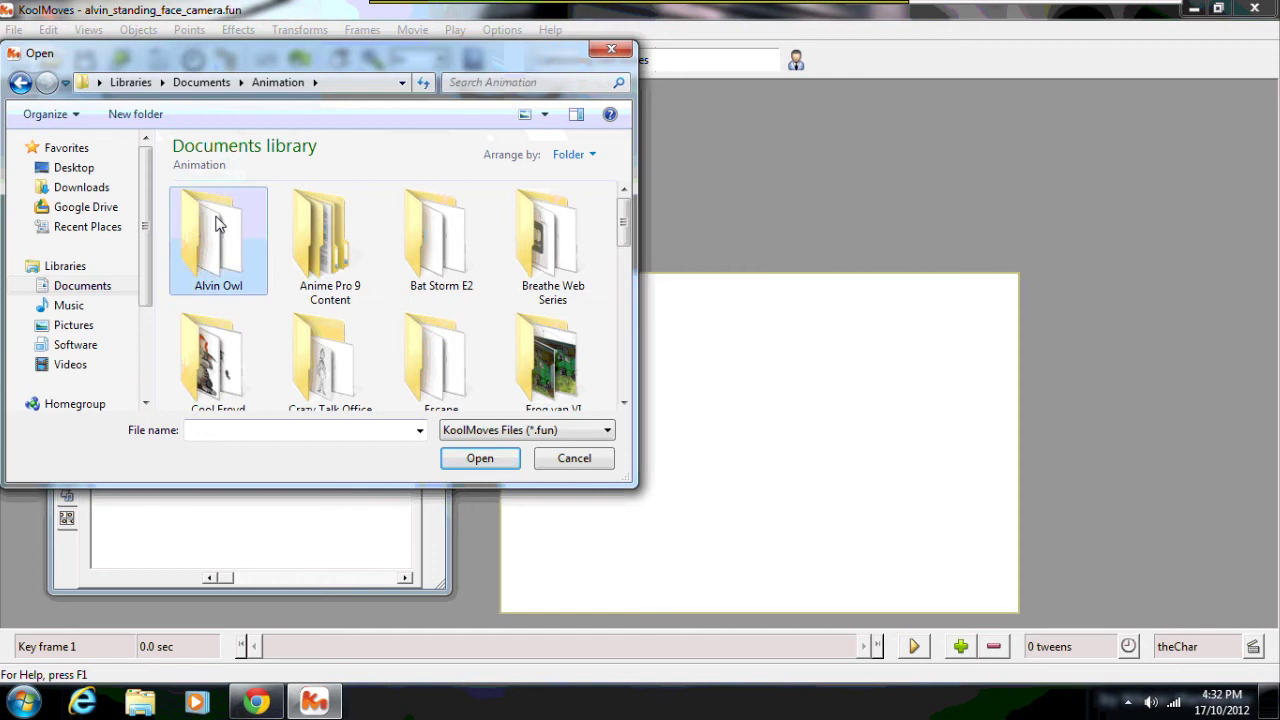
pyautogui.doubleClick(218, 225)
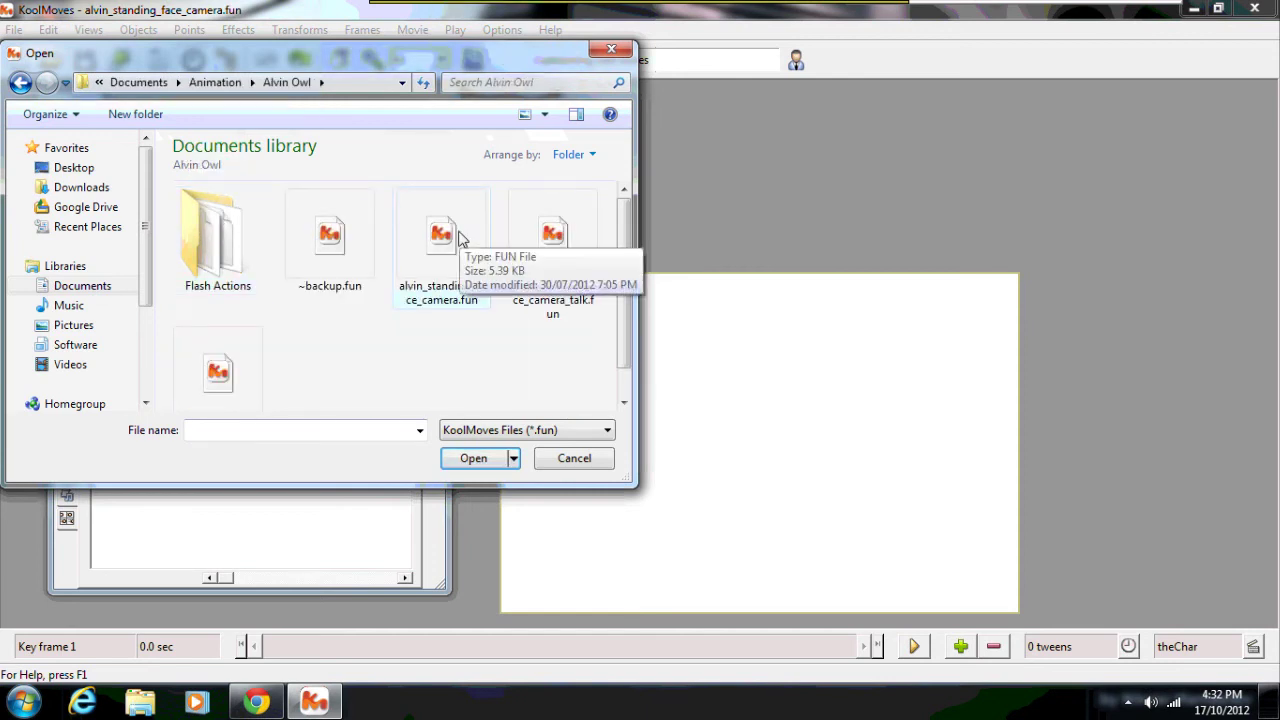
pyautogui.doubleClick(558, 232)
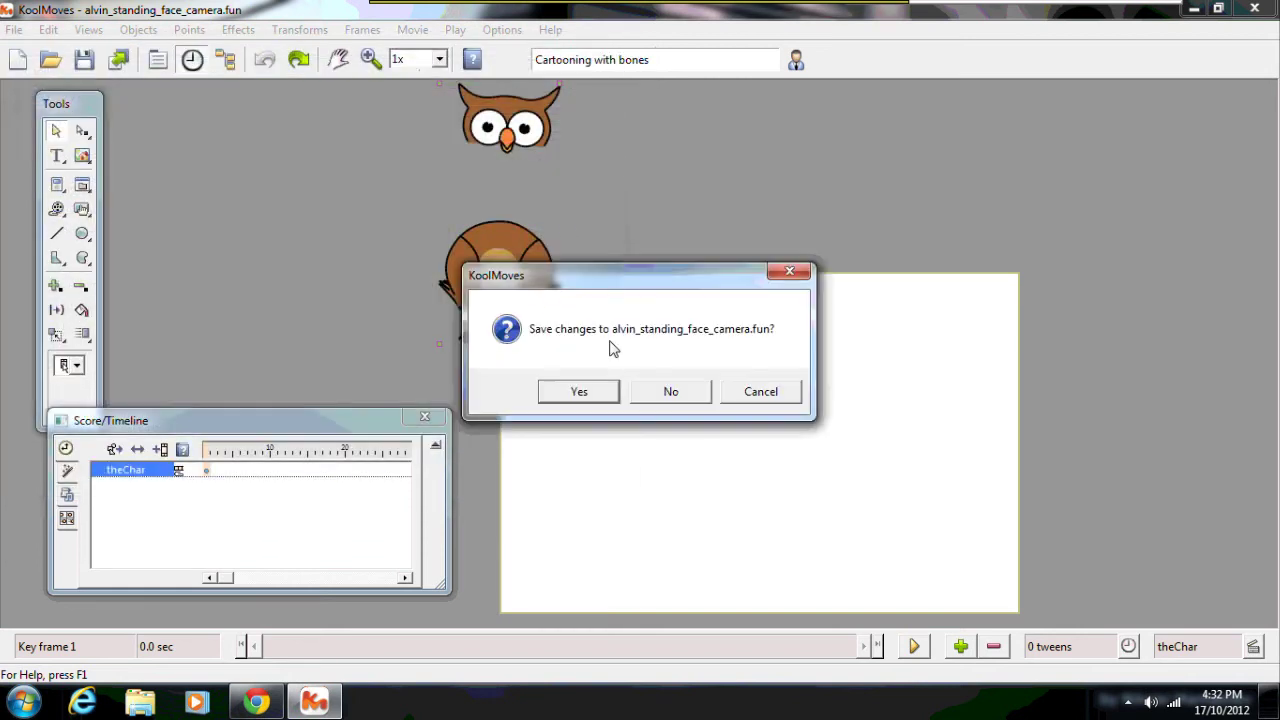
pyautogui.click(670, 392)
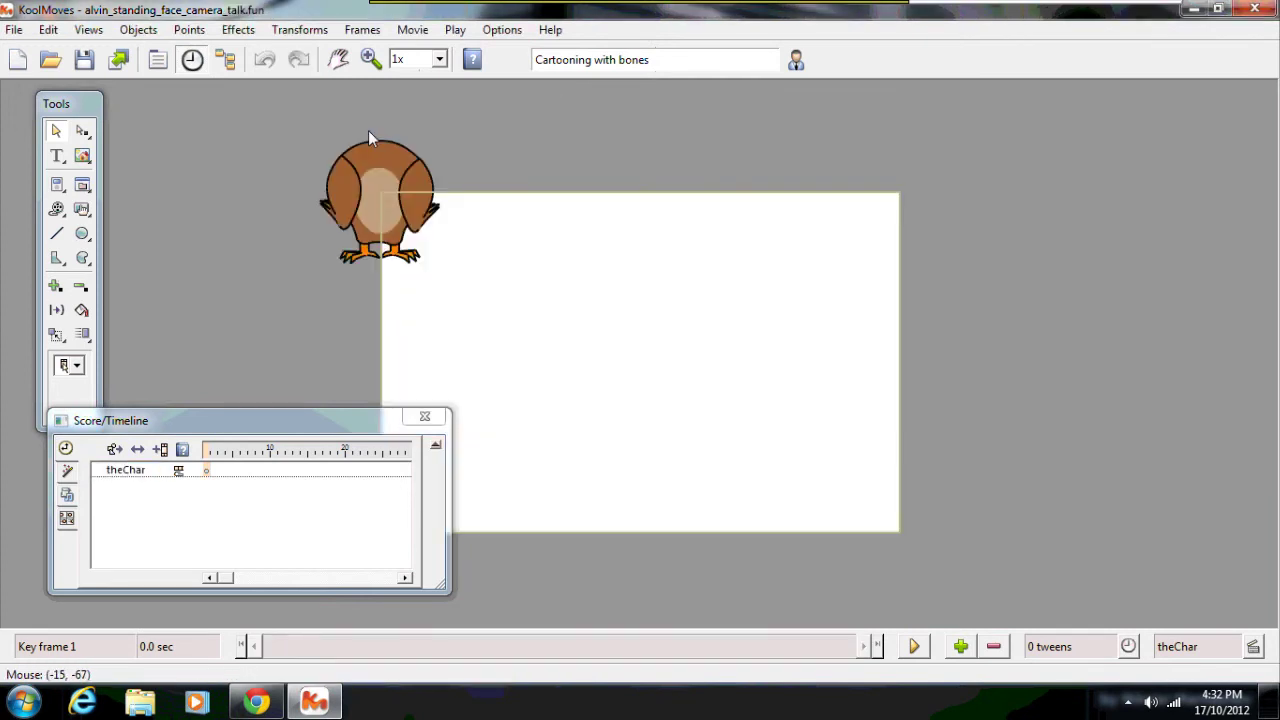
# - Pan to the owl, select its head and body together, and move it to the stage centre
pyautogui.click(340, 64)
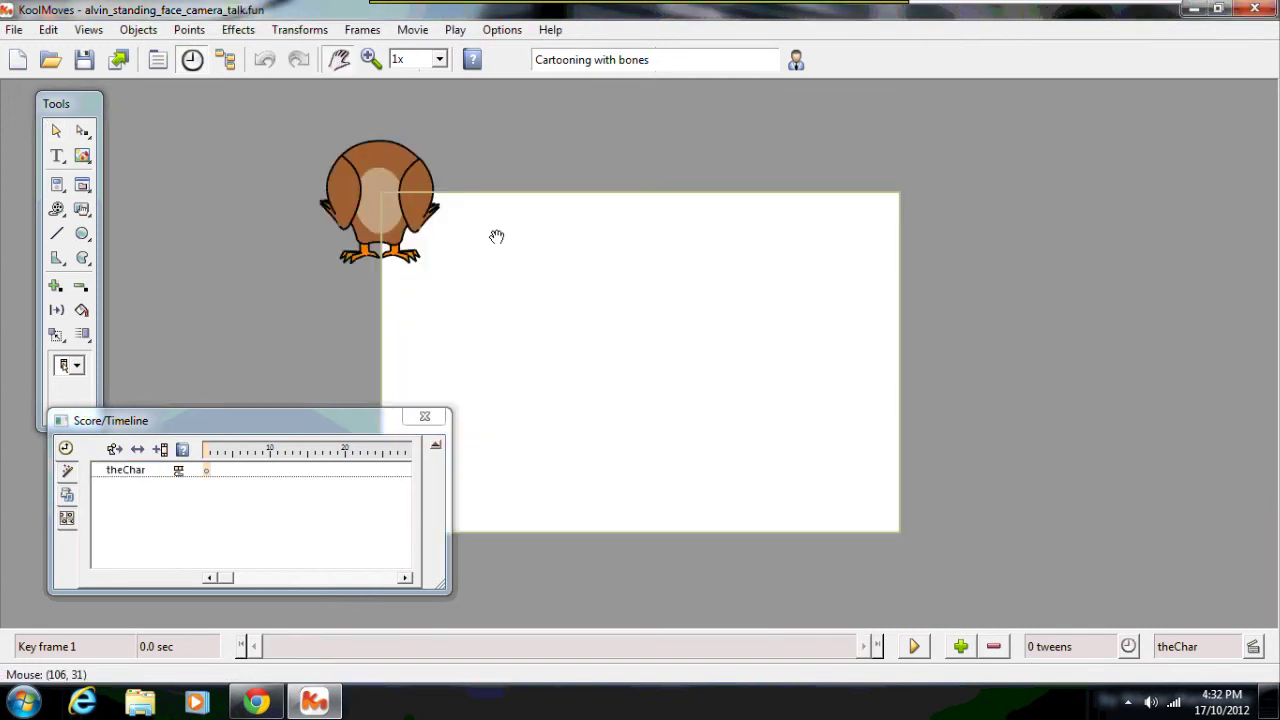
pyautogui.moveTo(523, 274); pyautogui.dragTo(610, 347)
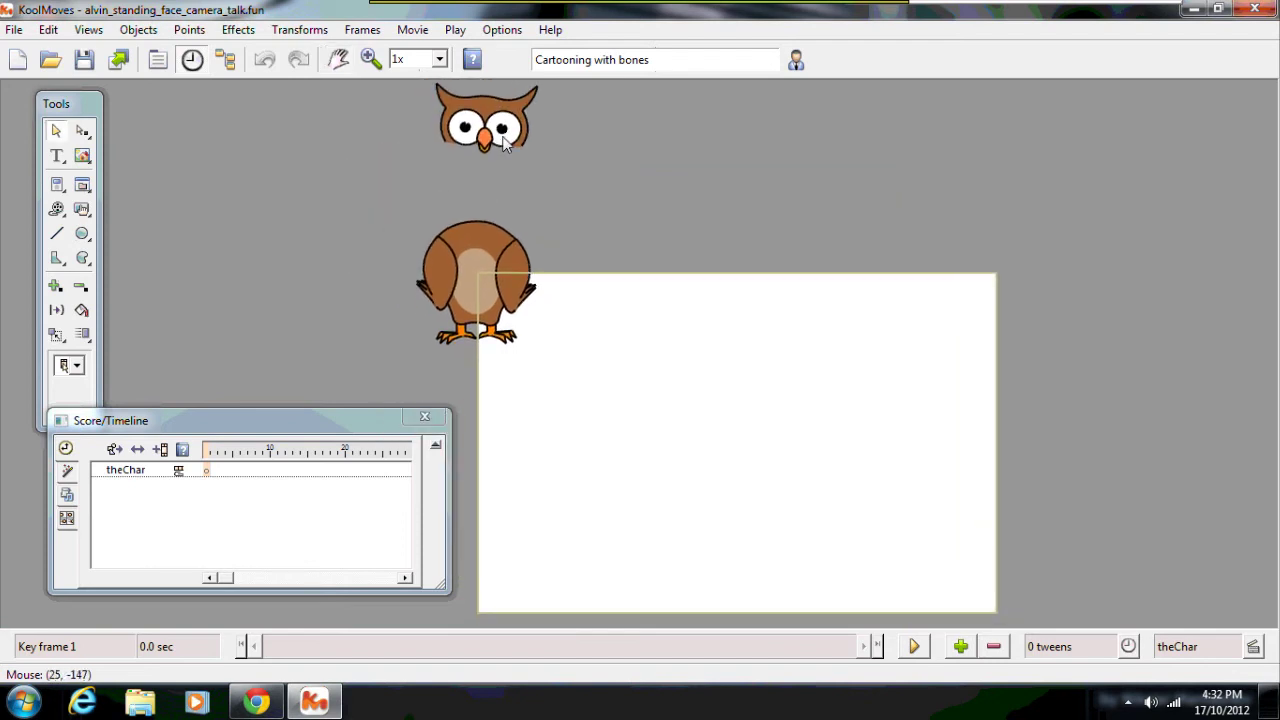
pyautogui.moveTo(476, 252); pyautogui.dragTo(660, 388)
pyautogui.click(495, 263)
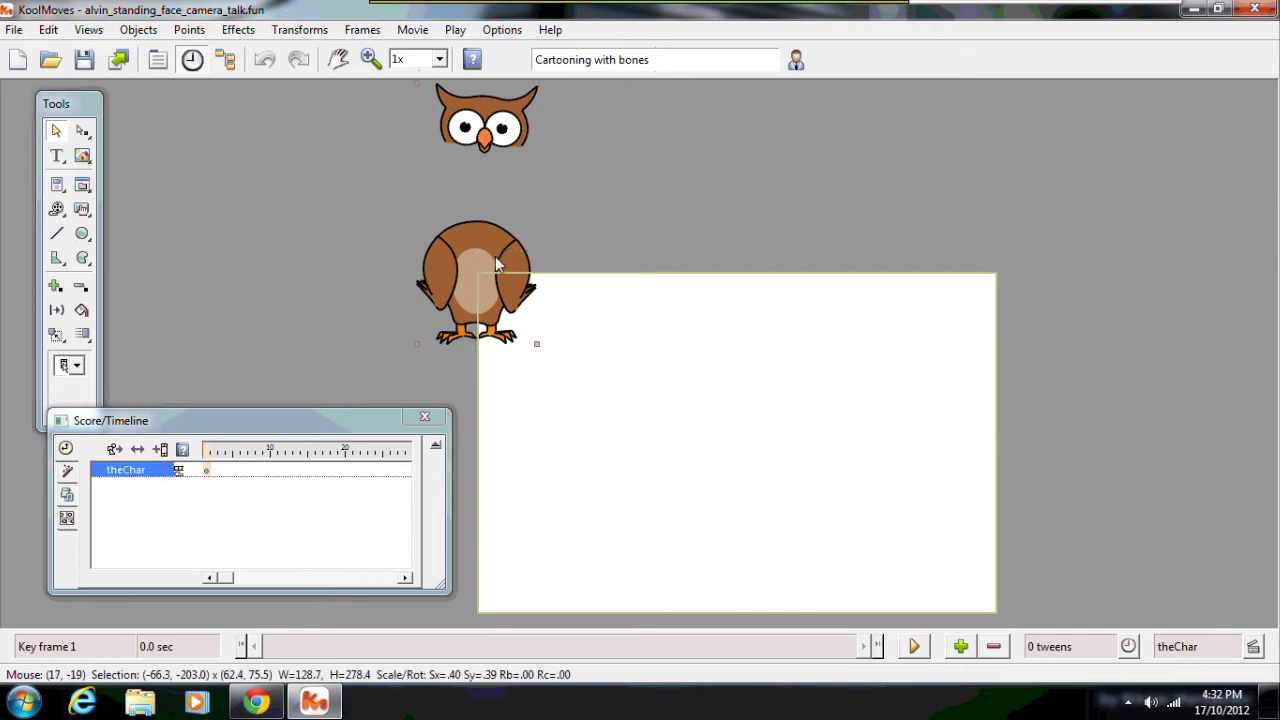
pyautogui.moveTo(495, 256); pyautogui.dragTo(729, 463)
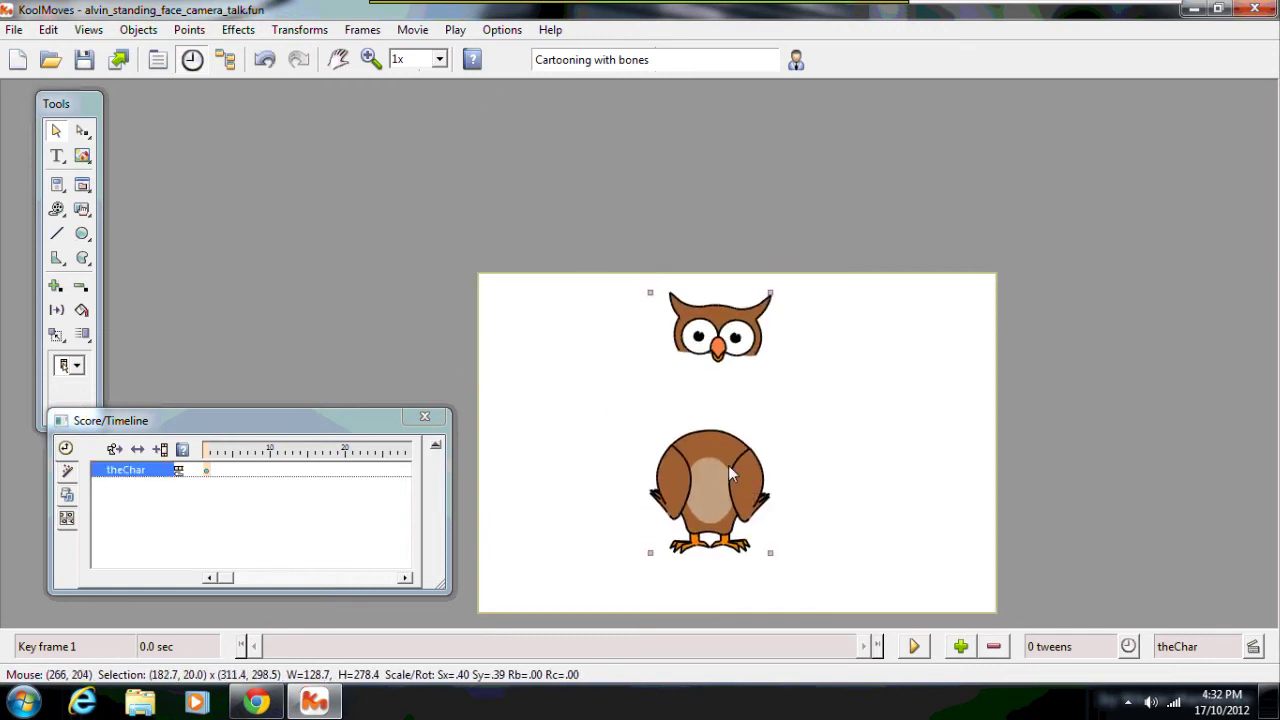
# - Preview the talking owl in a Play window, then close it
pyautogui.click(914, 646)
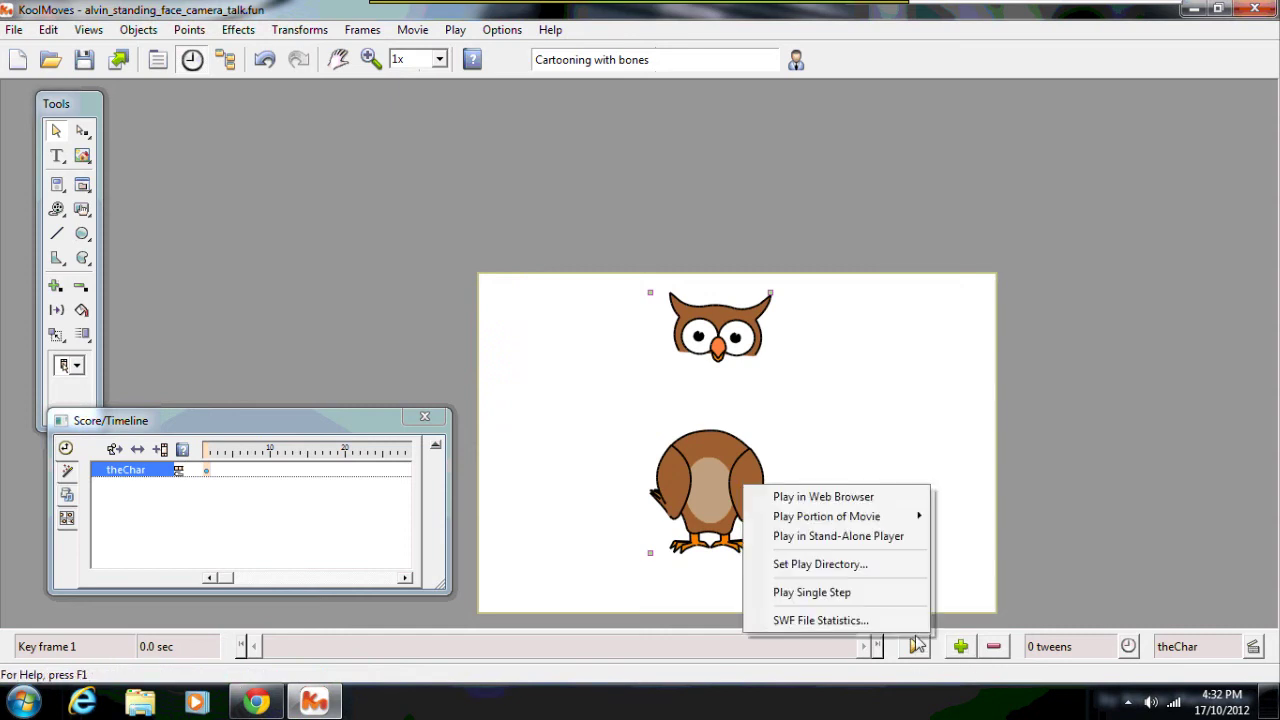
pyautogui.click(872, 497)
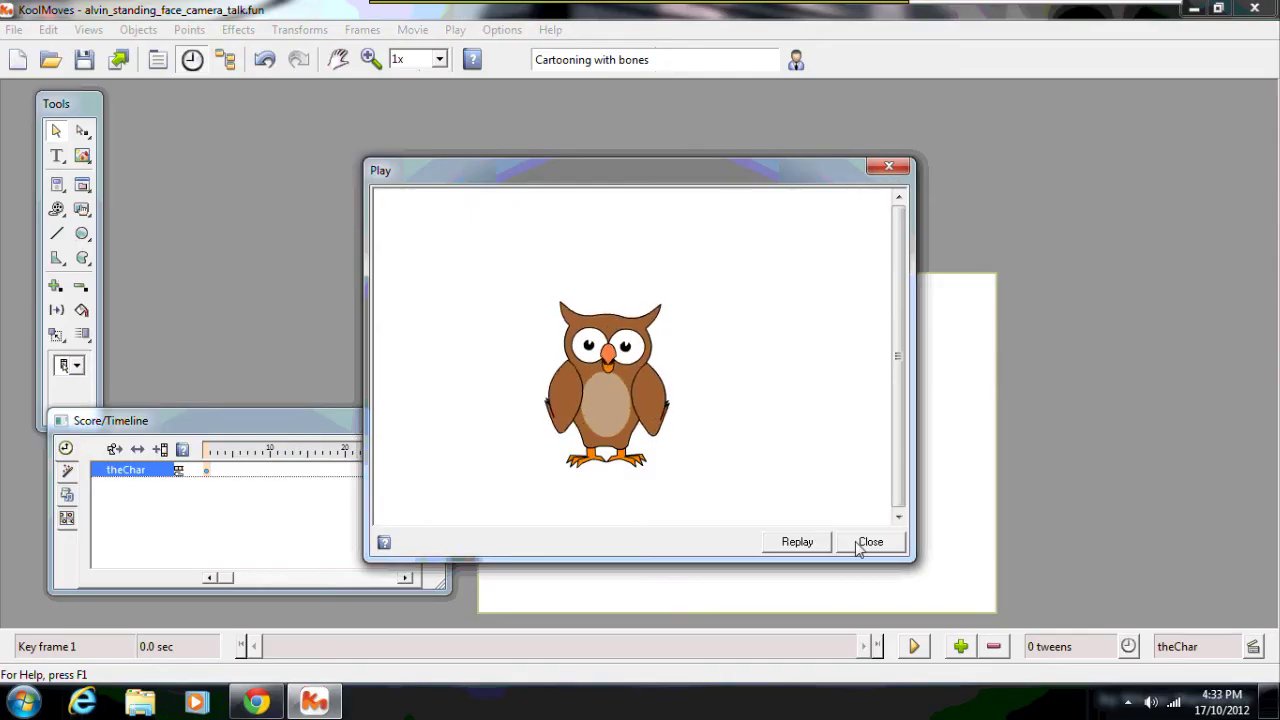
pyautogui.click(866, 542)
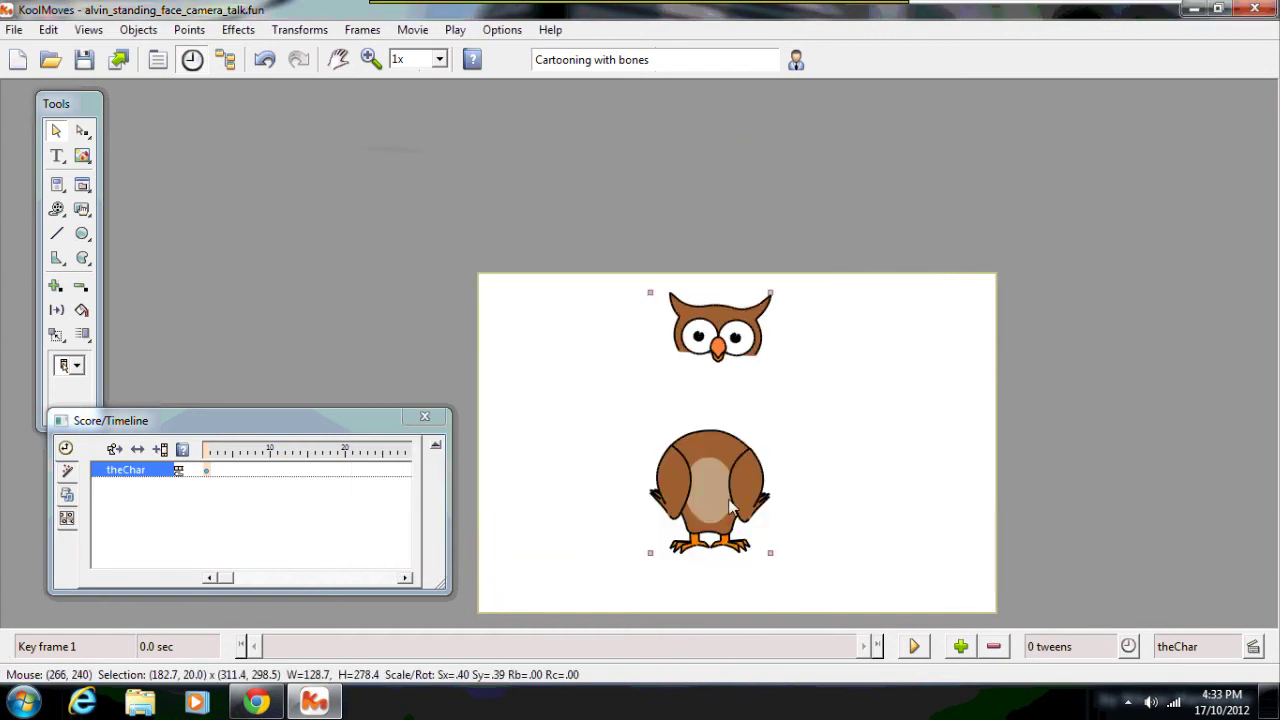
# - Undo the stage move, scrub theChar's wing frames, then open the nested mc2 head clip
pyautogui.click(264, 59)
pyautogui.doubleClick(455, 262)
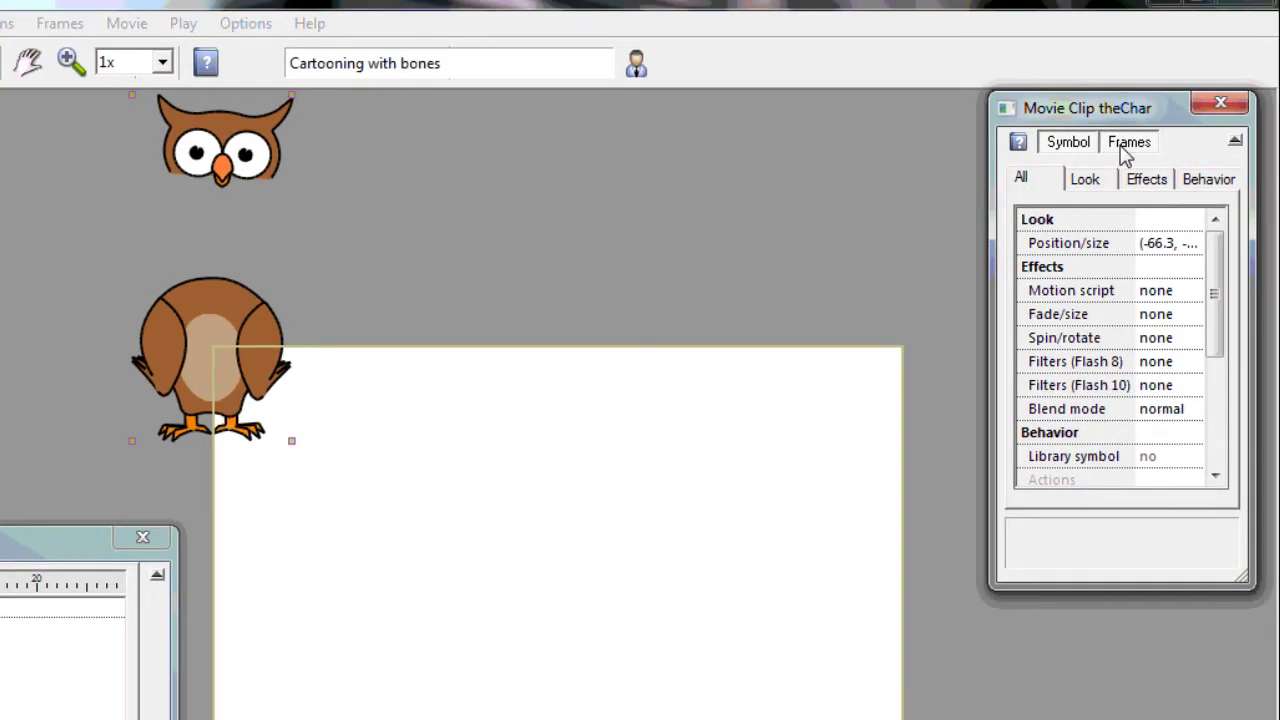
pyautogui.click(1128, 143)
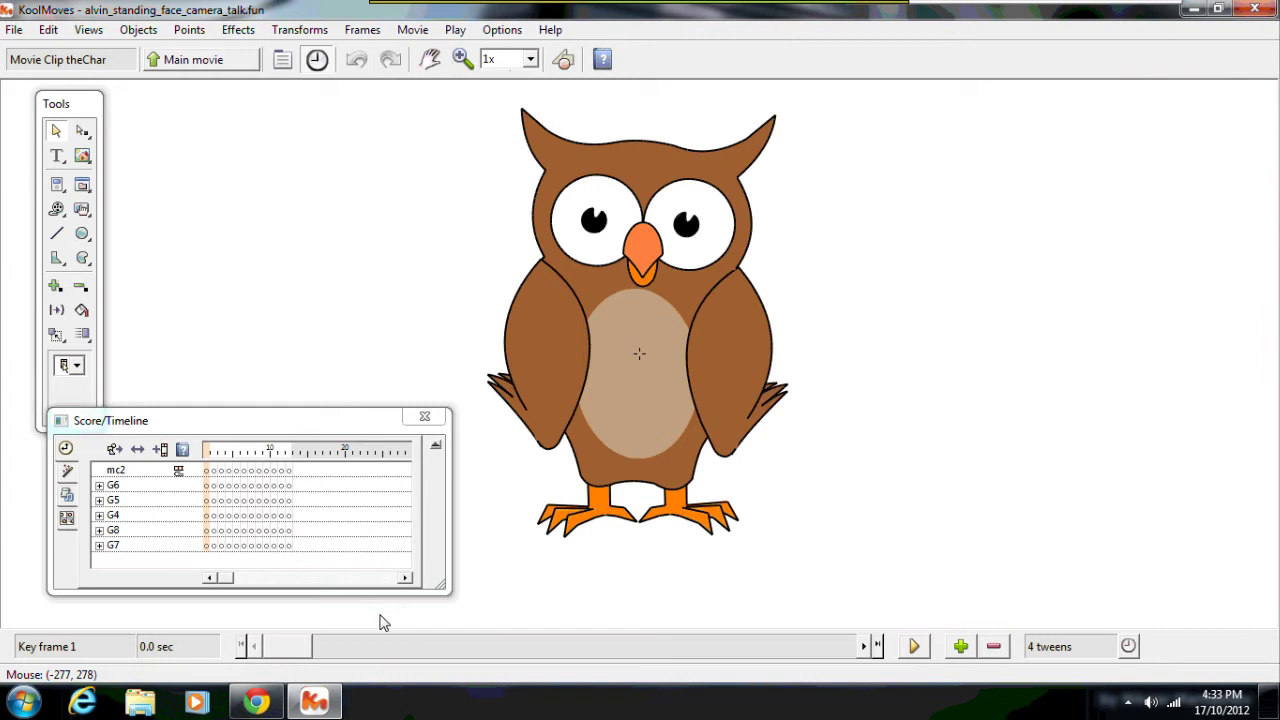
pyautogui.moveTo(307, 648)
pyautogui.mouseDown()
pyautogui.moveTo(805, 668)
pyautogui.moveTo(314, 671)
pyautogui.mouseUp()
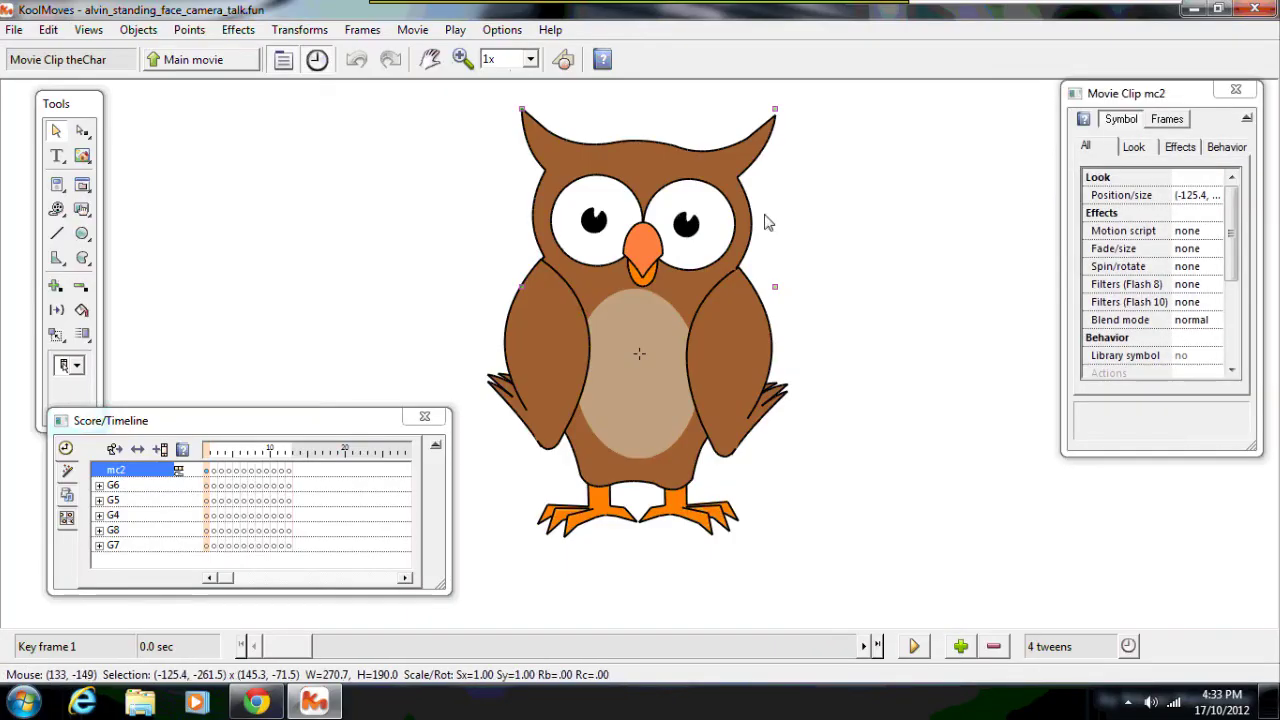
pyautogui.click(1145, 119)
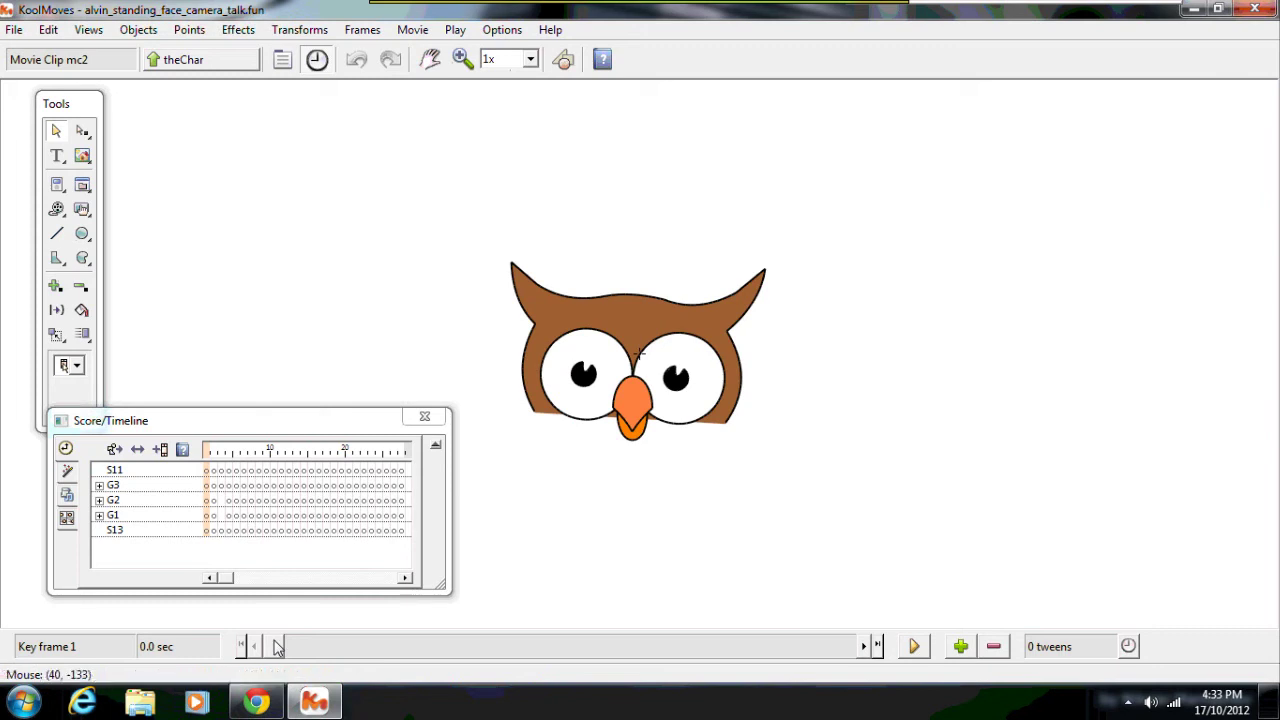
# - Scrub mc2's frames through key frame 27 to watch blinking and the beak move, then return to theChar
pyautogui.moveTo(278, 647)
pyautogui.mouseDown()
pyautogui.moveTo(836, 650)
pyautogui.moveTo(322, 652)
pyautogui.moveTo(437, 657)
pyautogui.moveTo(253, 665)
pyautogui.mouseUp()
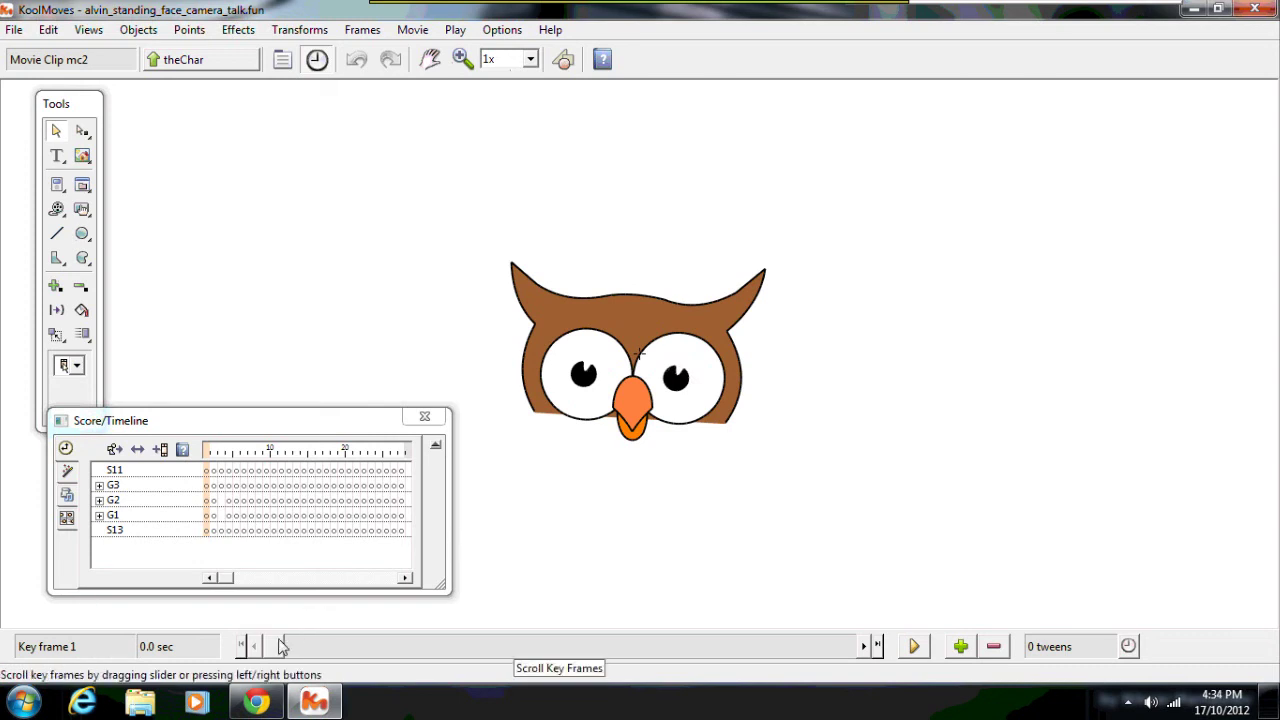
pyautogui.moveTo(281, 647); pyautogui.dragTo(647, 647)
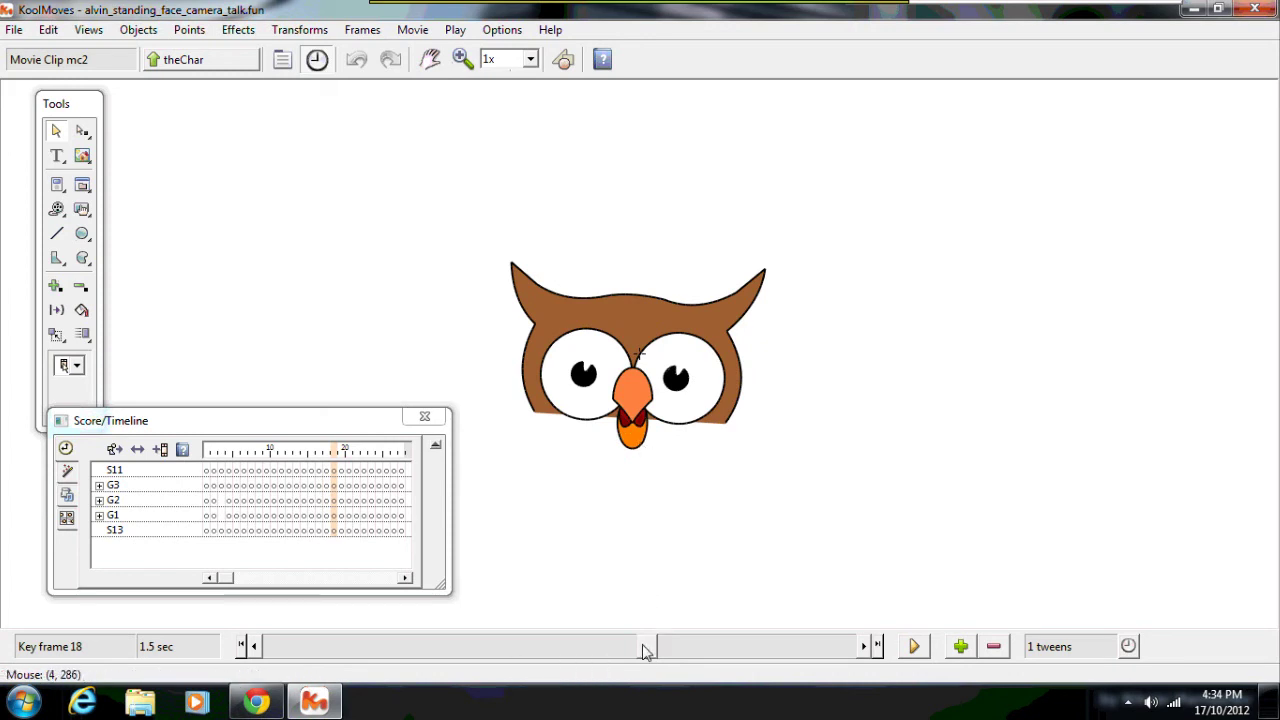
pyautogui.moveTo(648, 648); pyautogui.dragTo(855, 655)
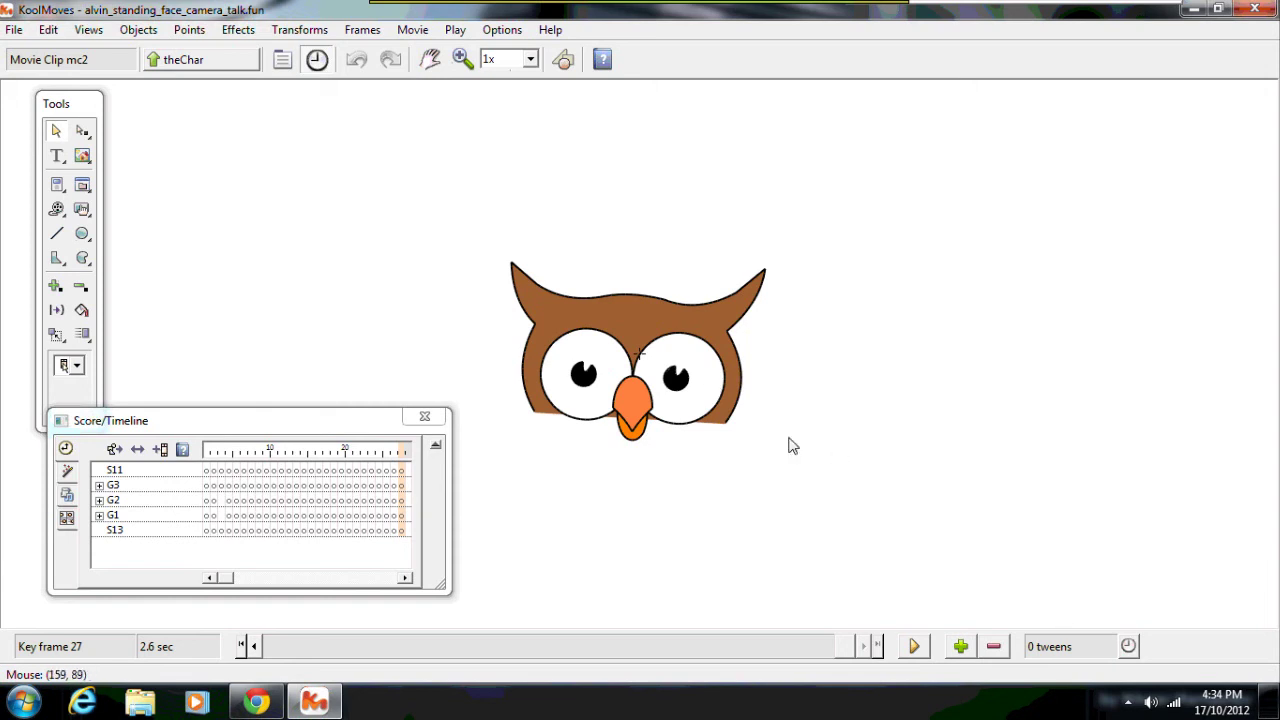
pyautogui.click(227, 68)
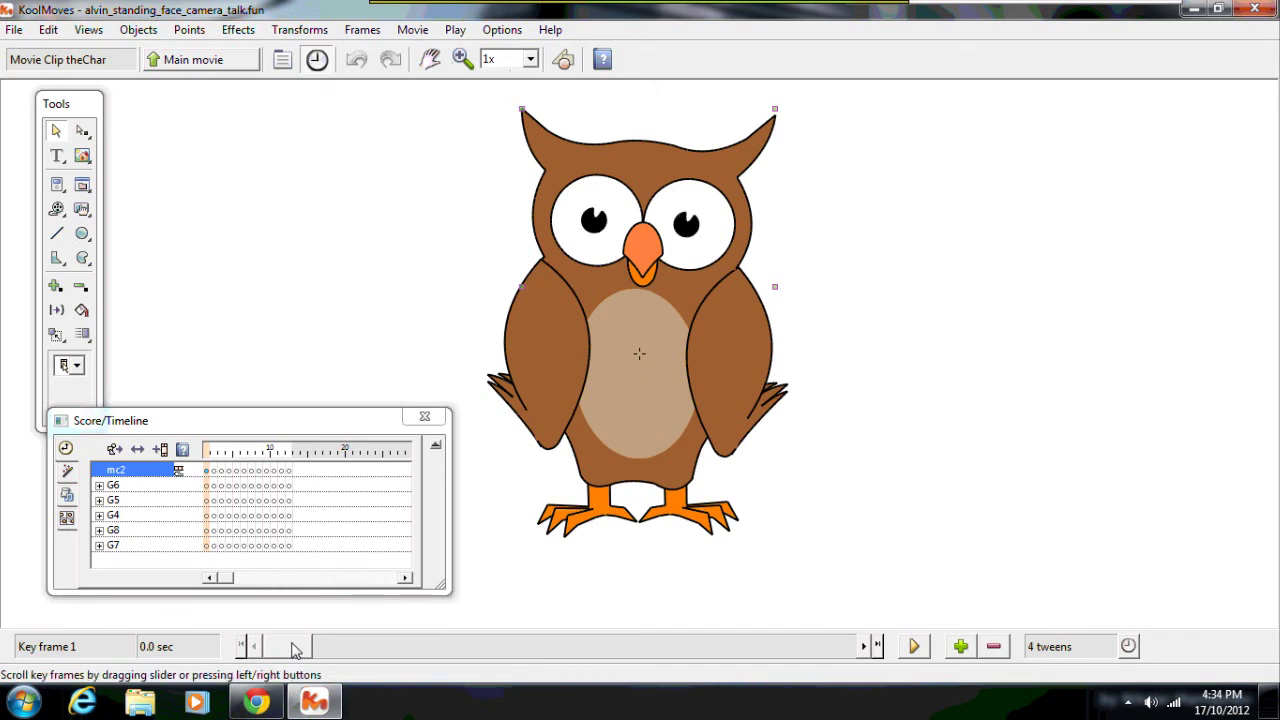
# - Scrub through theChar's wing-animation frames, then return to the main movie
pyautogui.moveTo(296, 650); pyautogui.dragTo(858, 662)
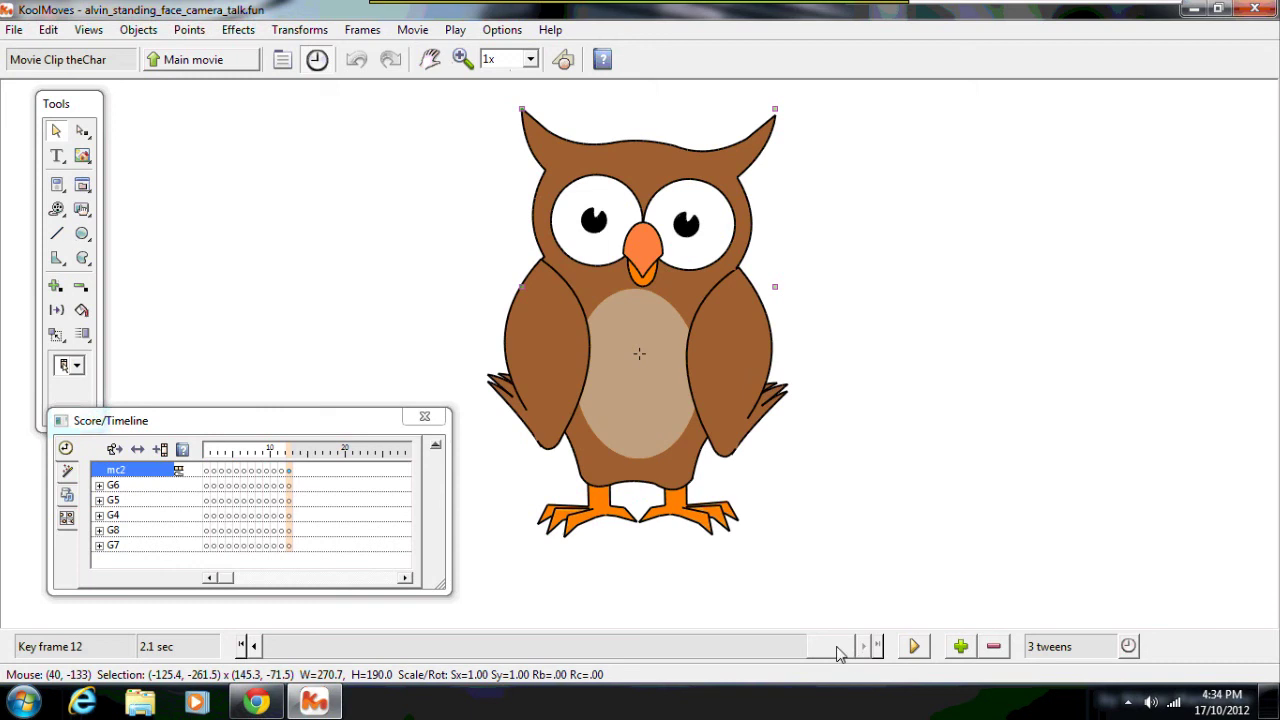
pyautogui.moveTo(830, 648); pyautogui.dragTo(840, 675)
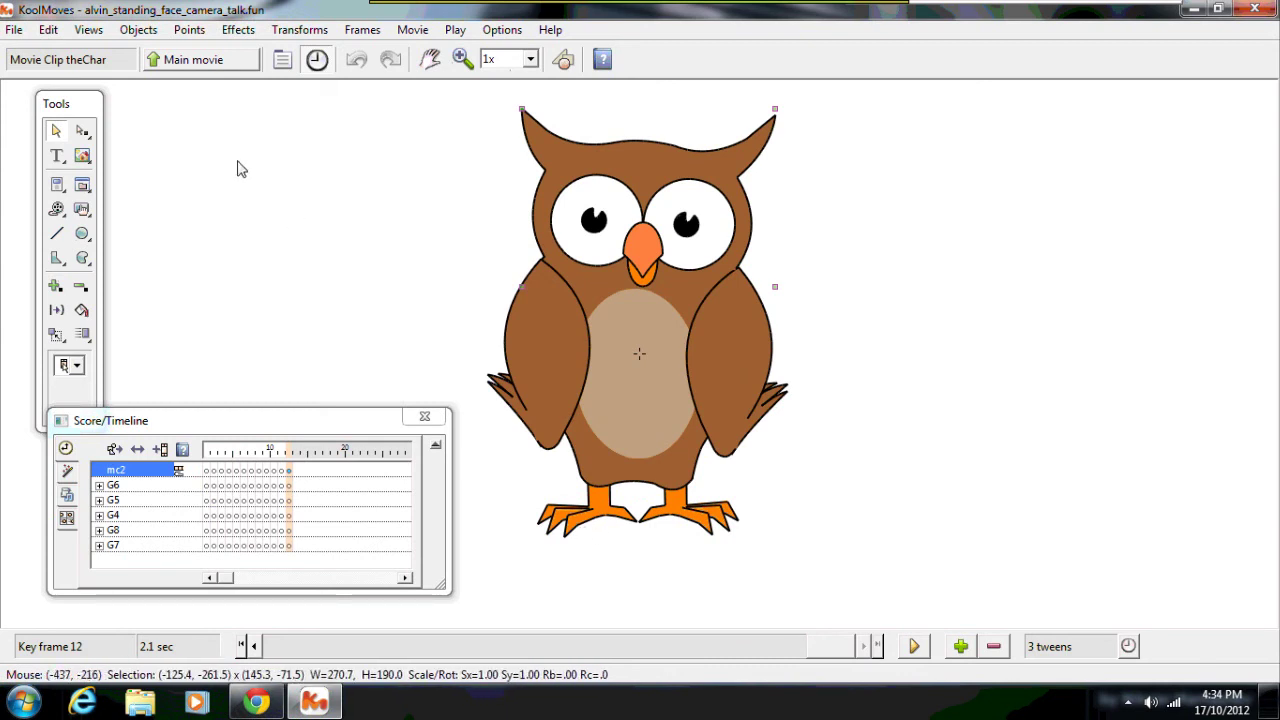
pyautogui.click(193, 60)
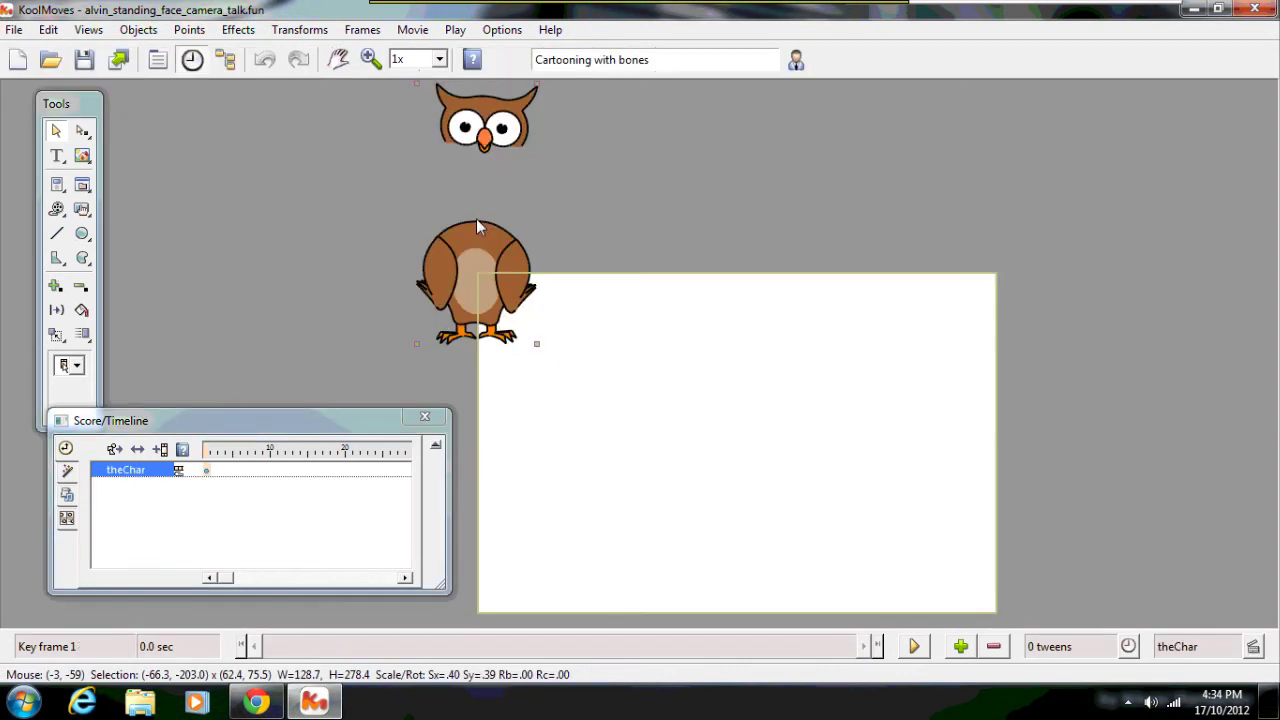
# - Place the owl on the stage and preview the talking owl with Play in Web Browser
pyautogui.moveTo(475, 232); pyautogui.dragTo(688, 453)
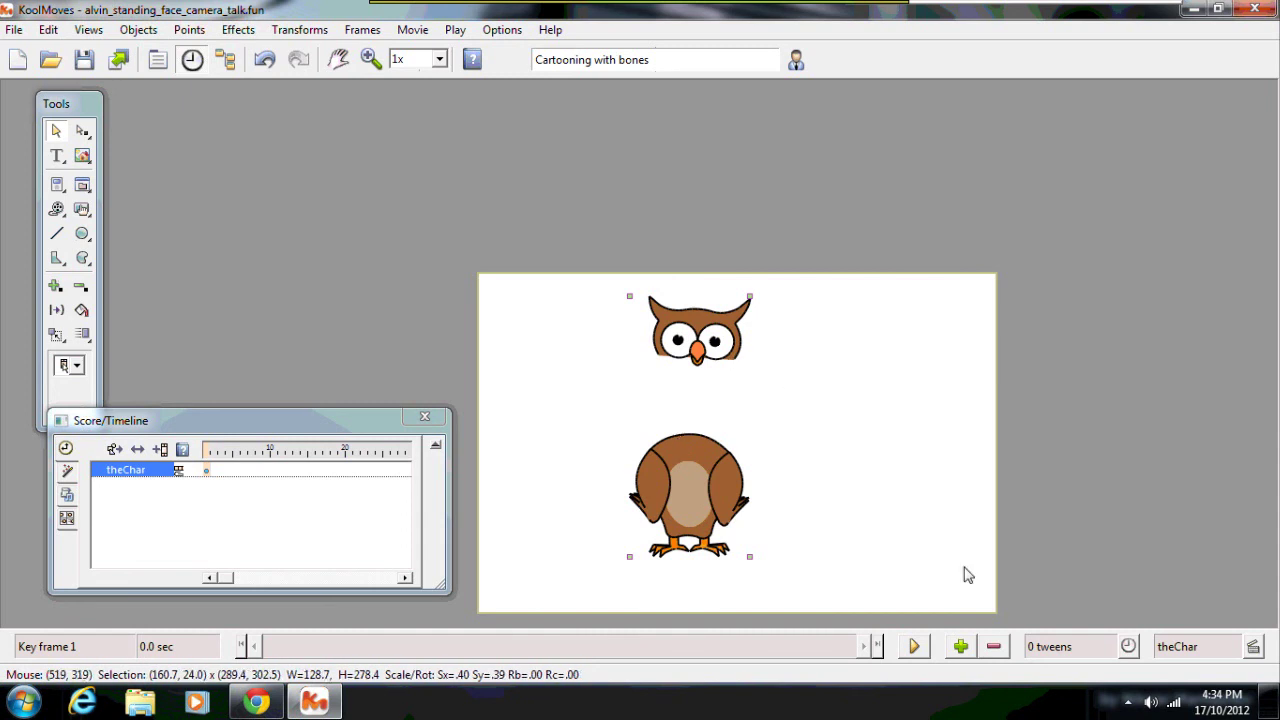
pyautogui.click(912, 645)
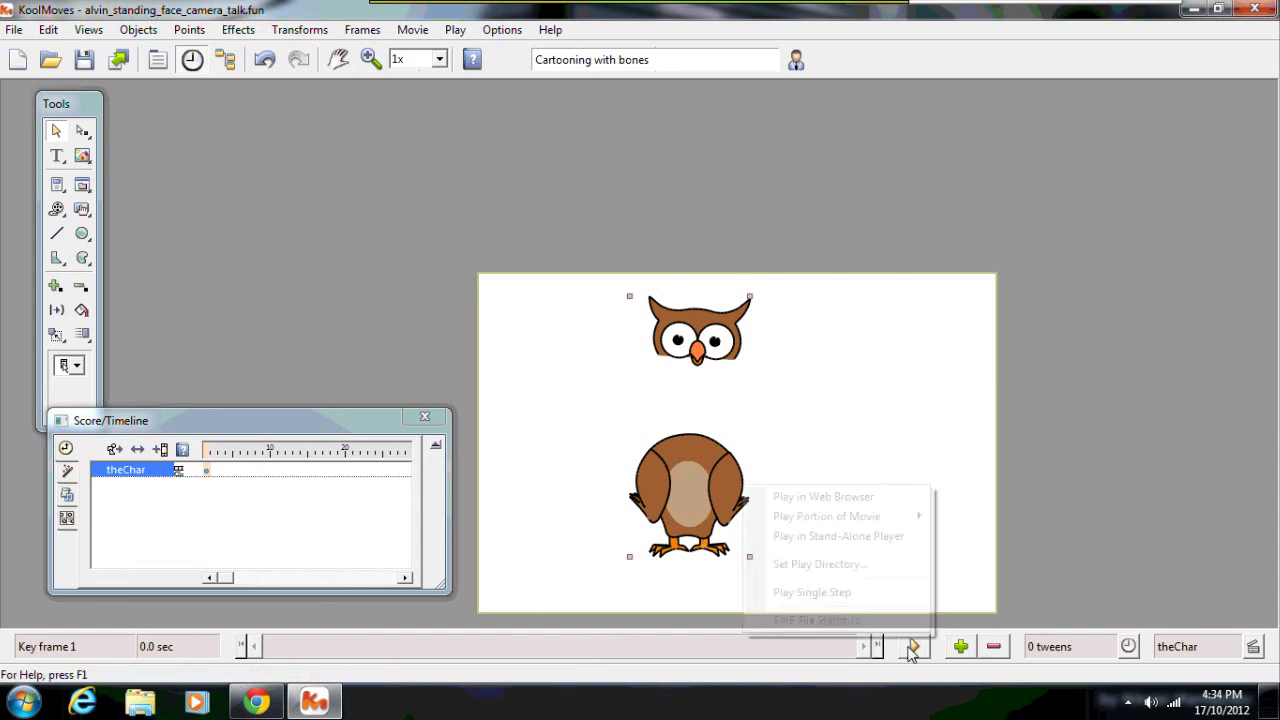
pyautogui.click(874, 497)
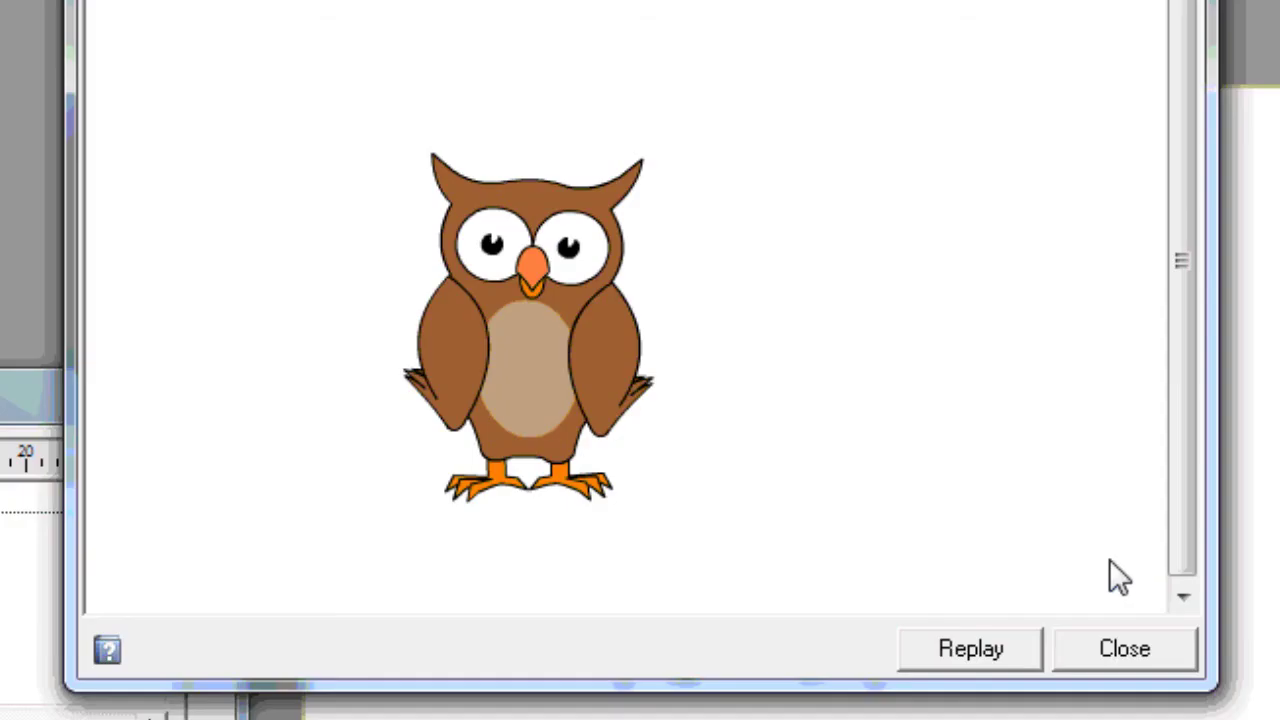